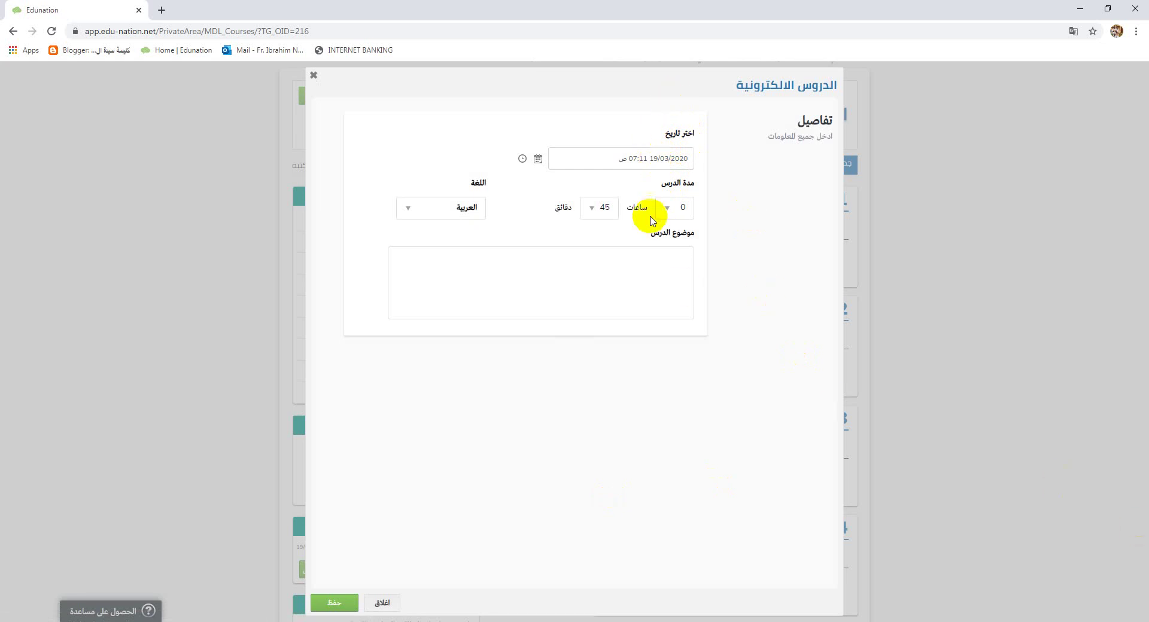
Set the electronic lesson's date to 20/03/2020 at 10:00 ص and its duration to 15 minutes
click(659, 159)
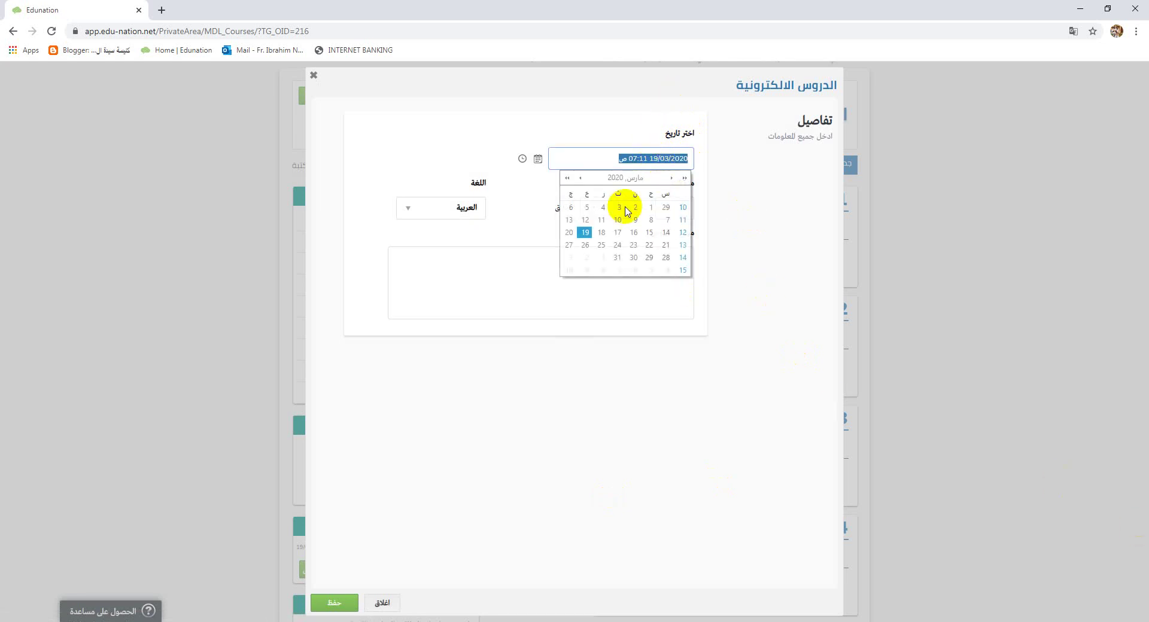
click(569, 233)
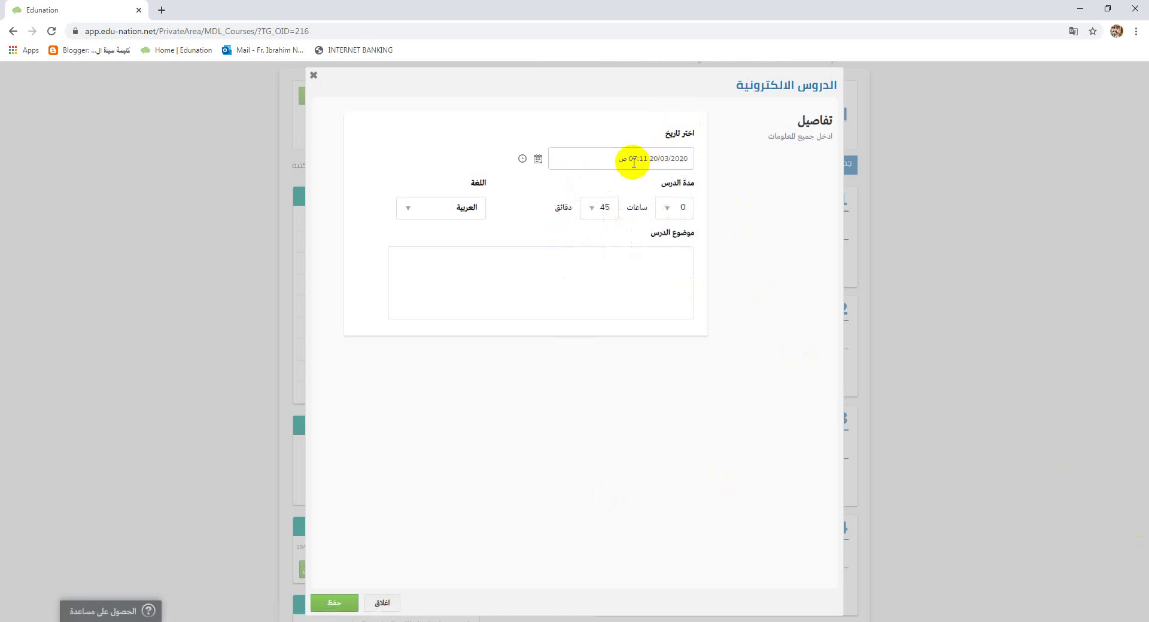
click(631, 158)
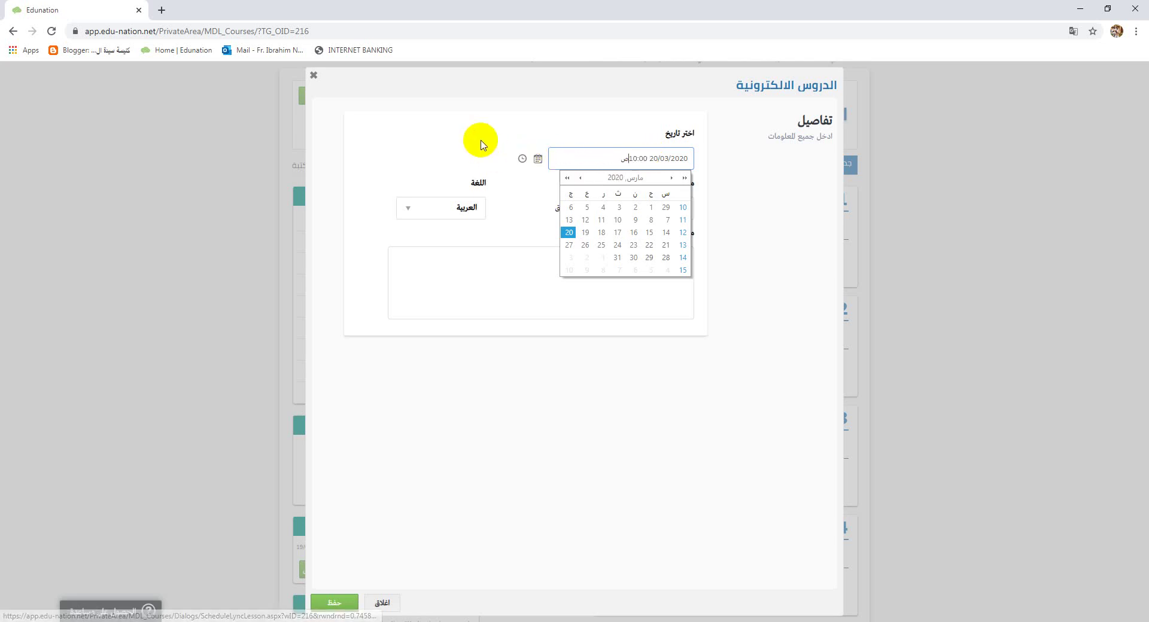
click(545, 160)
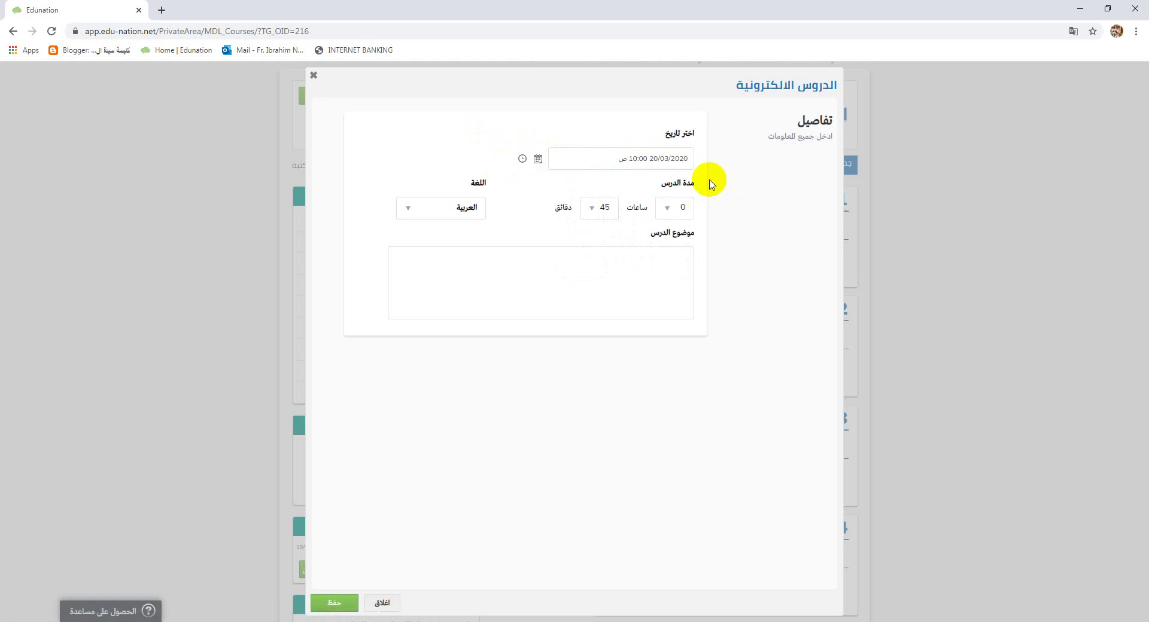
click(599, 208)
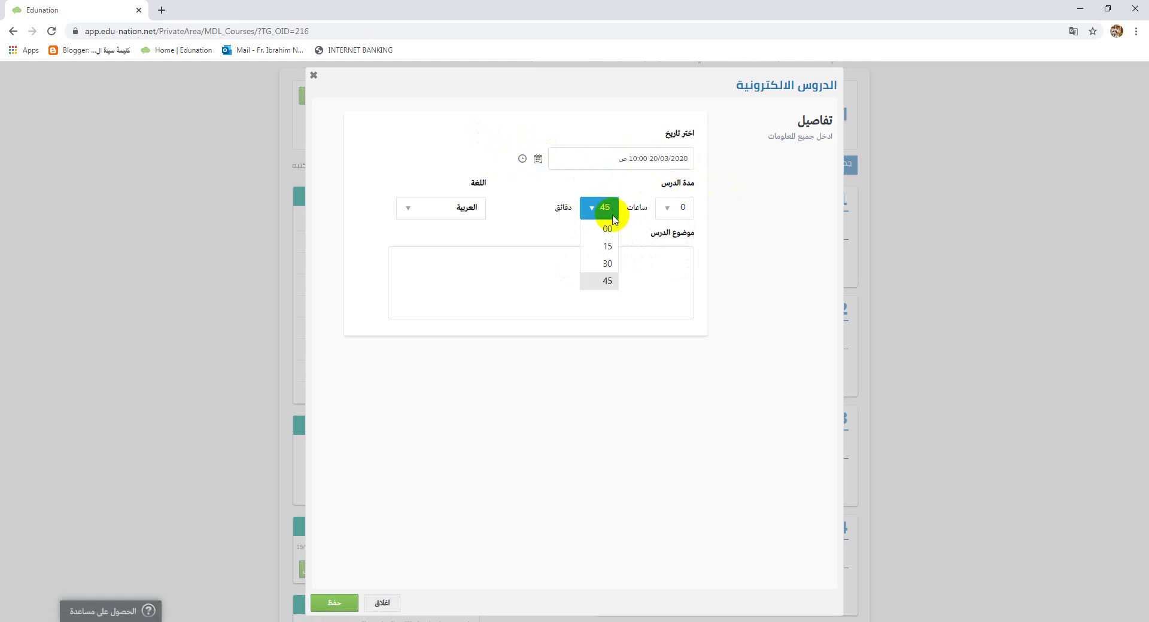
click(608, 246)
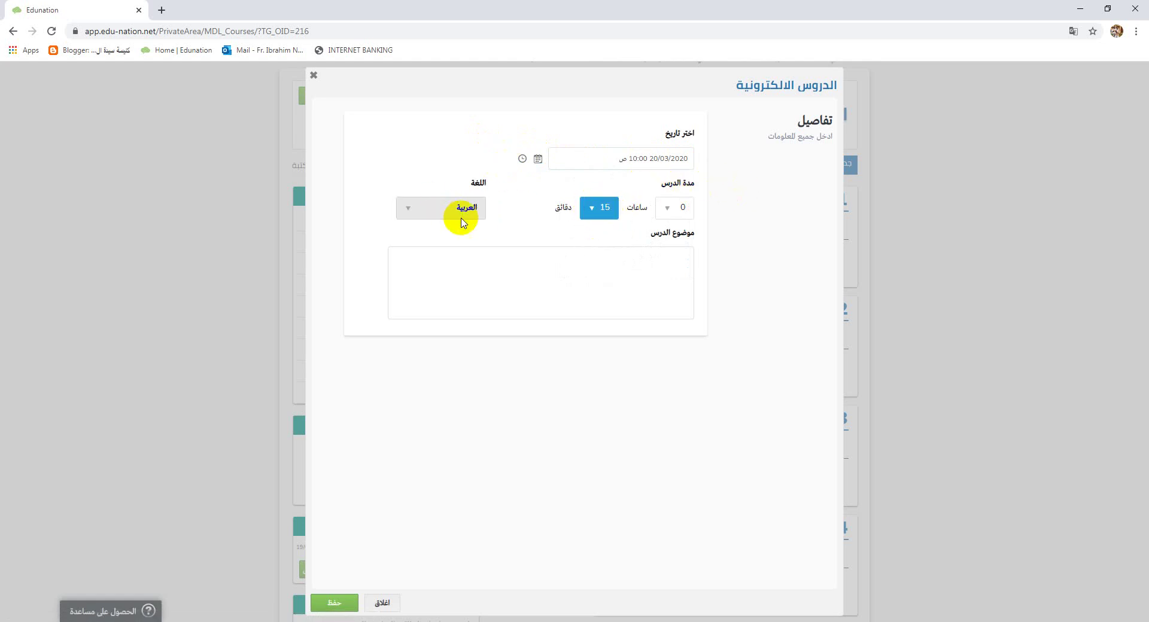
Enter "قراءة من العهد الجديد" as the lesson topic and save the lesson
click(677, 273)
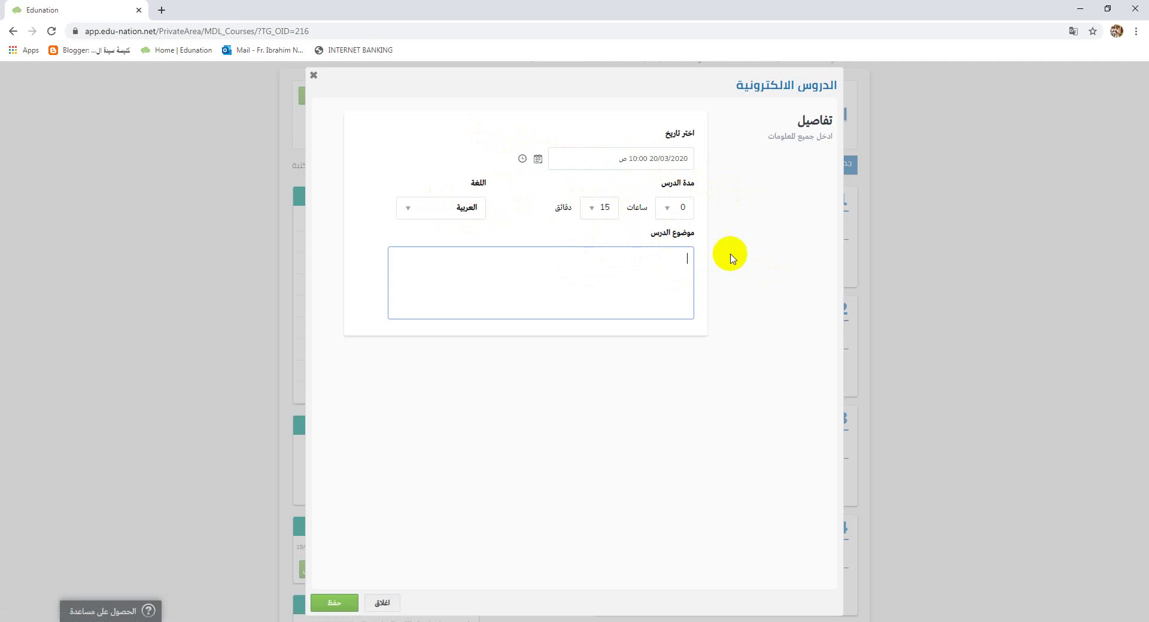
key(super+space)
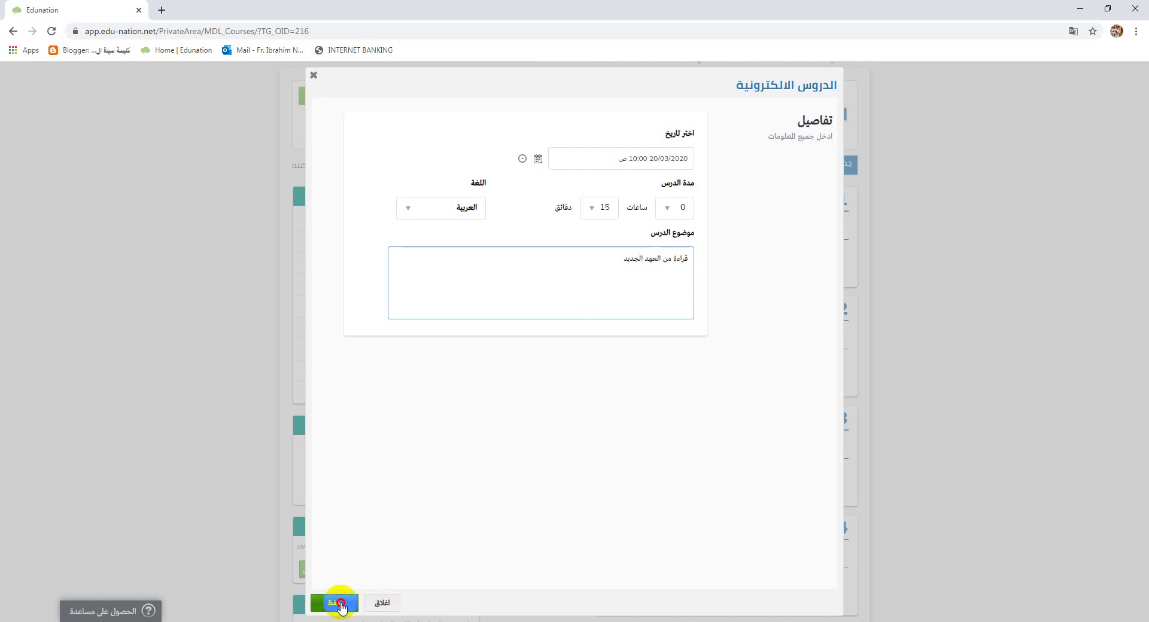
click(339, 603)
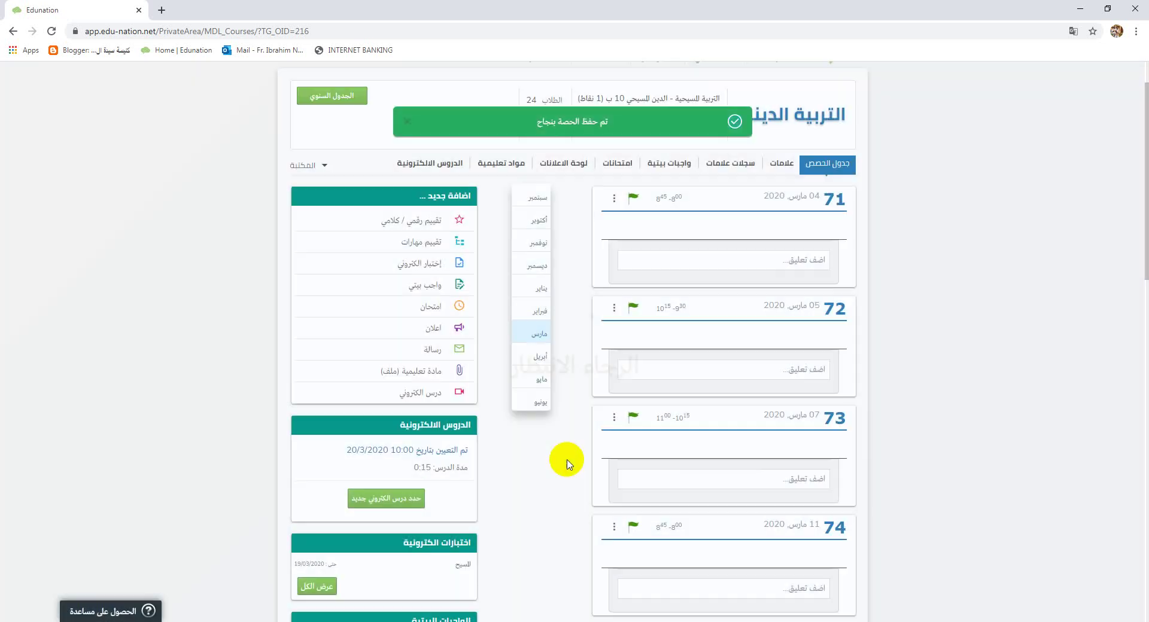
Review the newly scheduled lesson on the course page and in the course's list of electronic lessons
scroll(539, 428, down, 3)
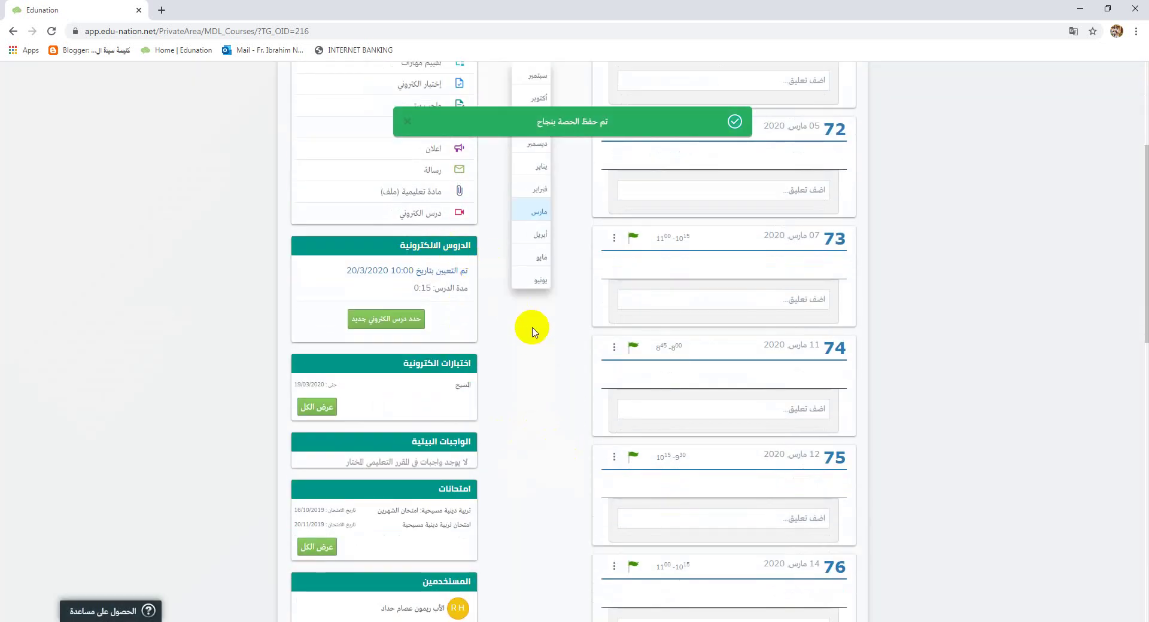
mouse_move(462, 268)
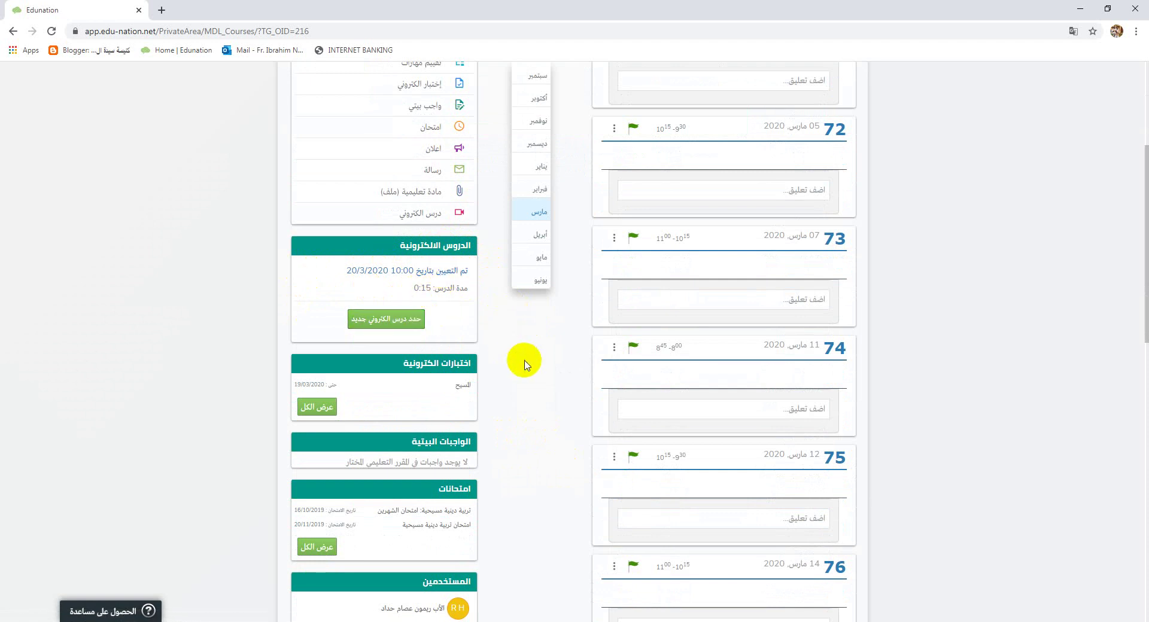
scroll(524, 365, up, 4)
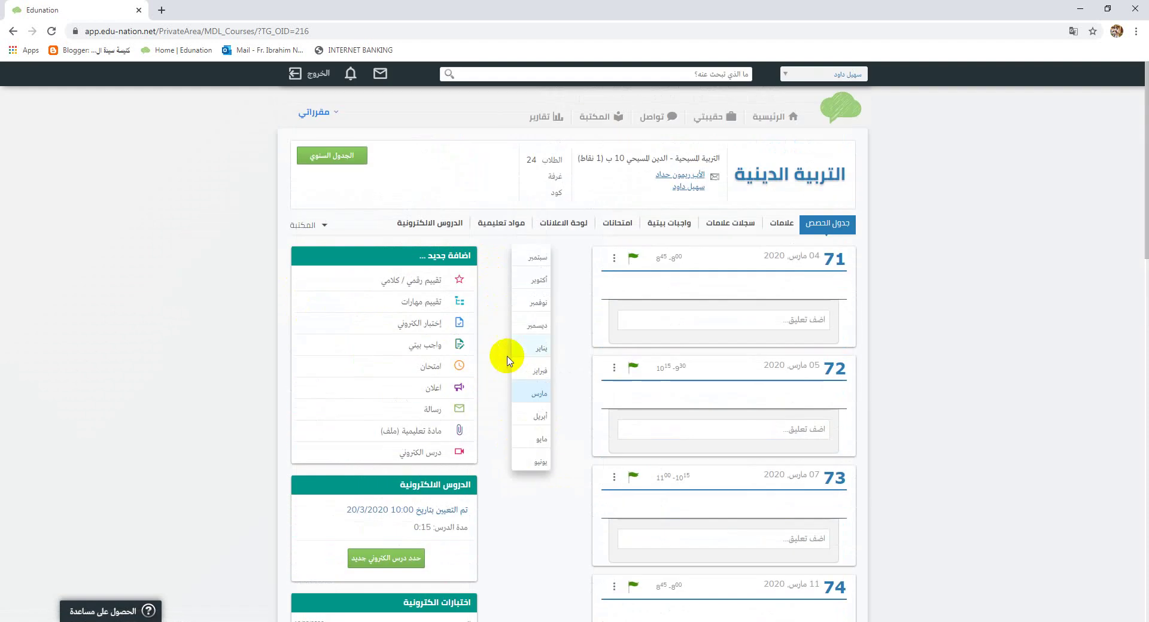
click(448, 226)
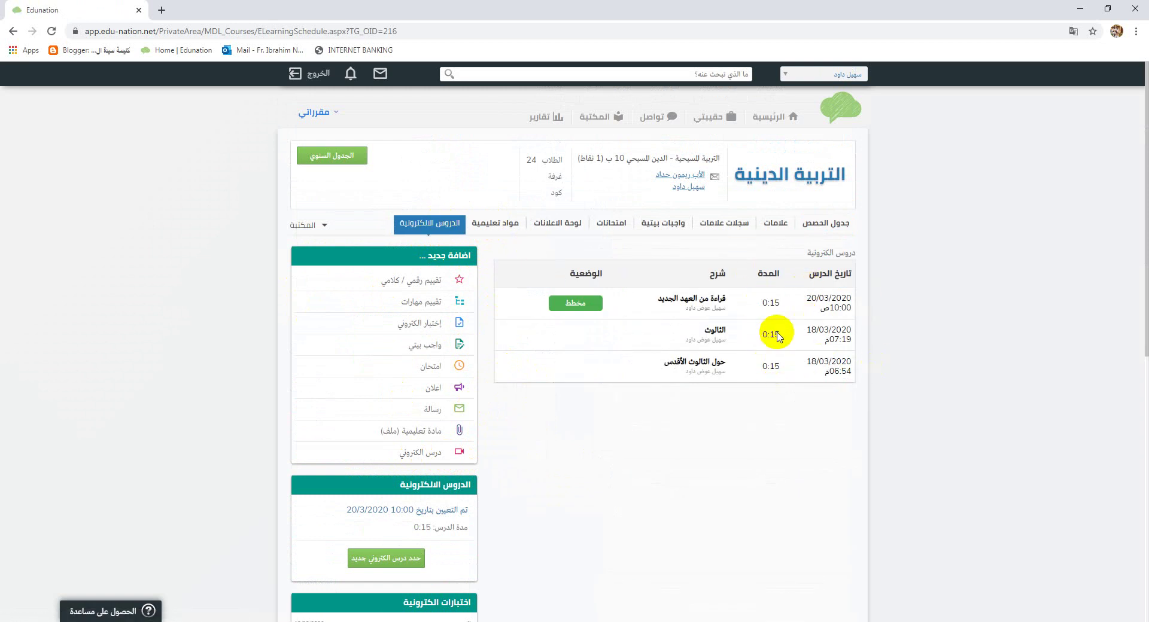
click(711, 371)
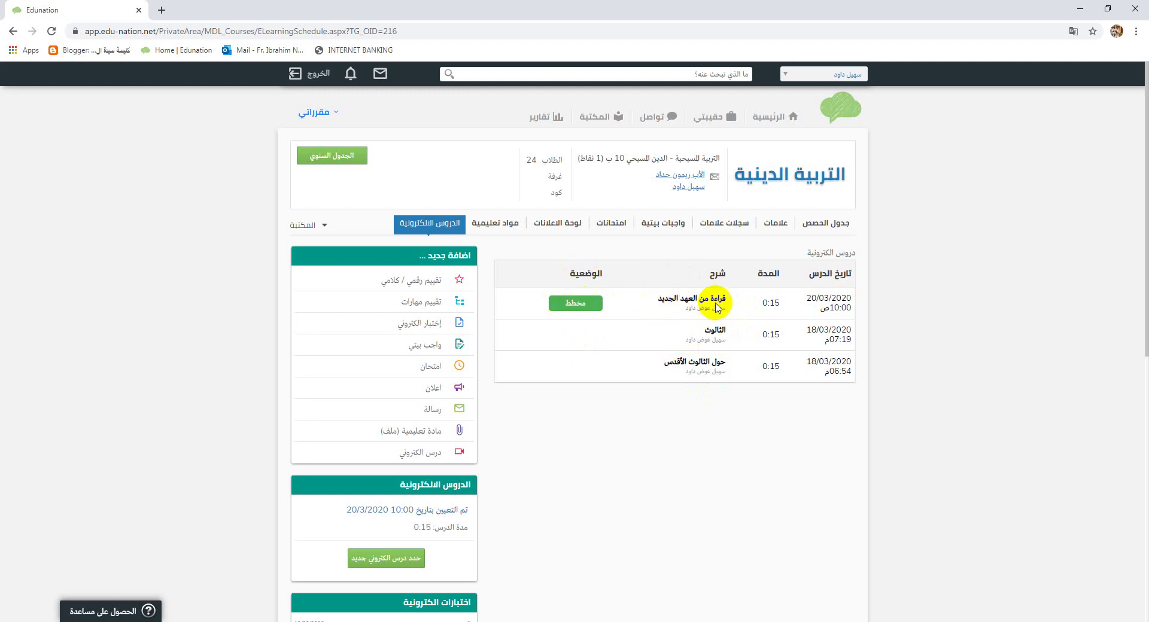
Create another electronic lesson of 15 minutes with the topic "قراءة من العهد الجديد" and save it
scroll(688, 307, down, 1)
click(431, 389)
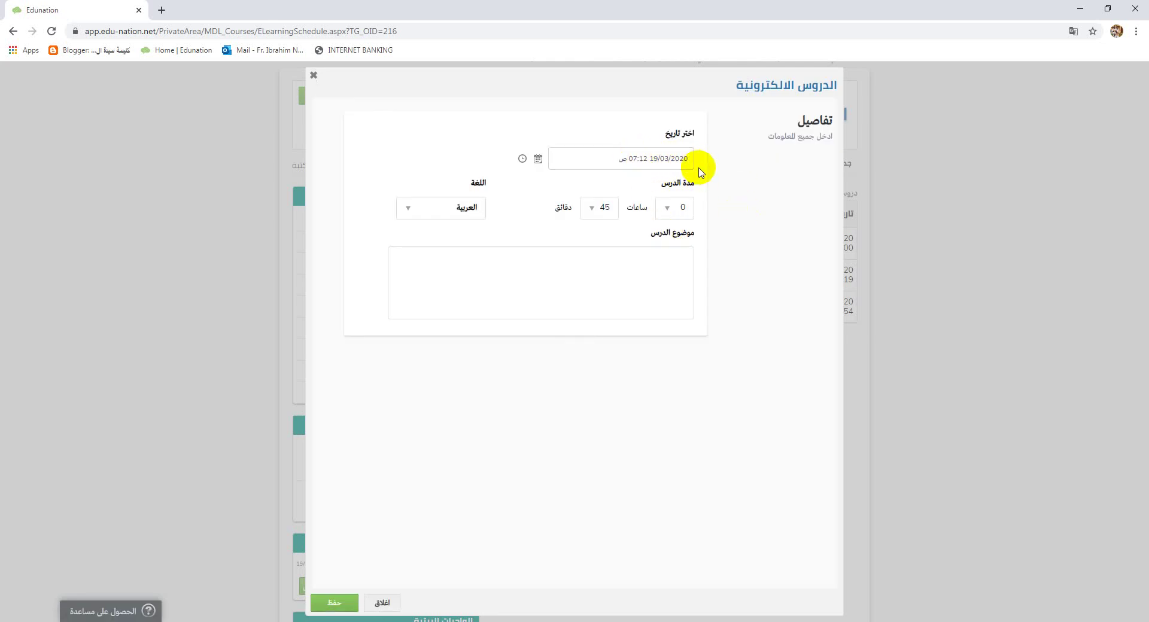
click(592, 208)
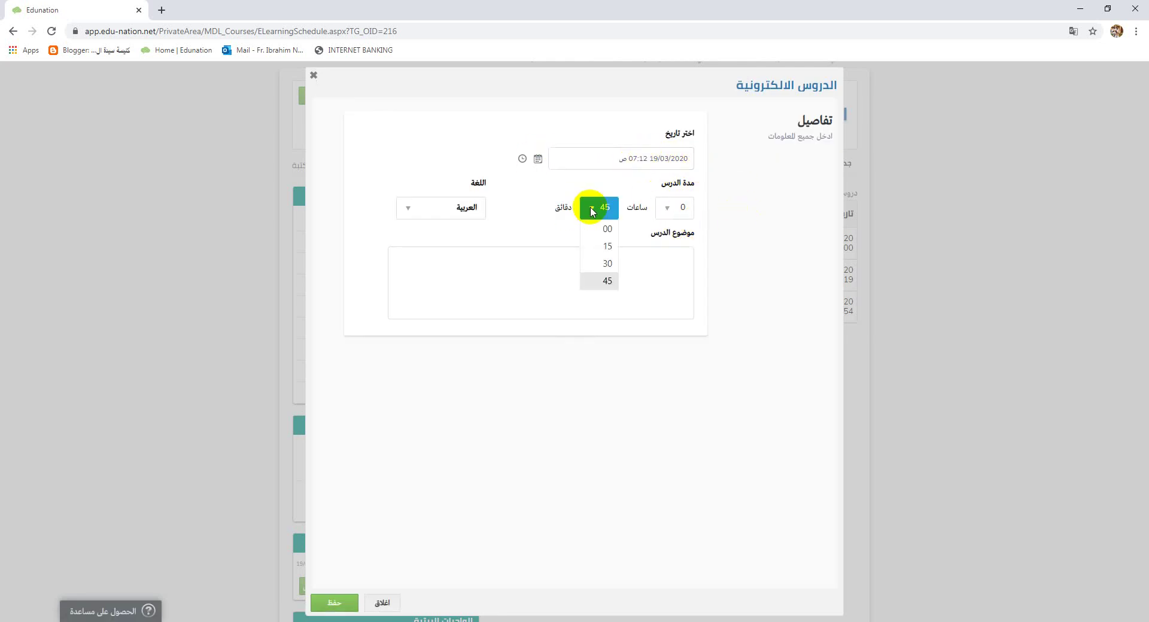
click(609, 244)
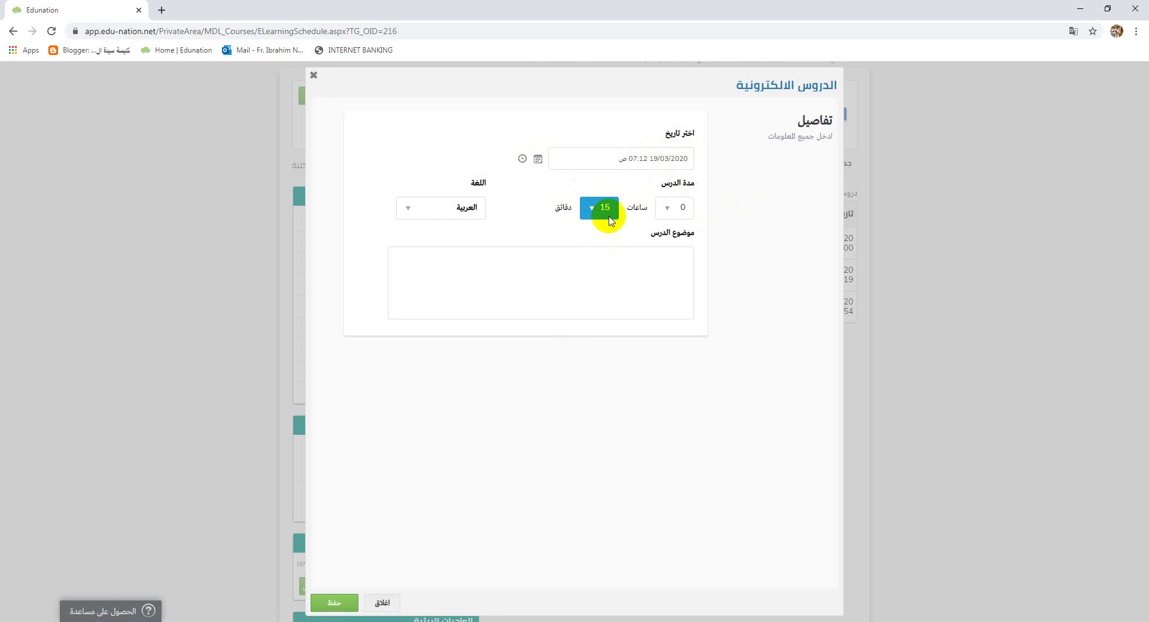
click(649, 267)
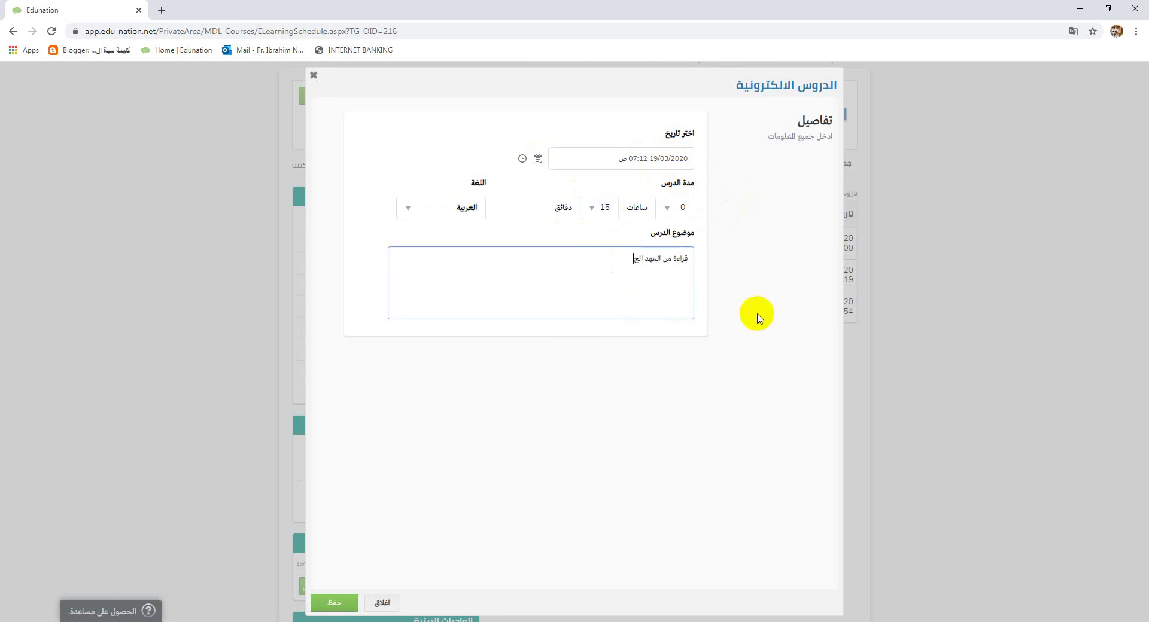
click(333, 603)
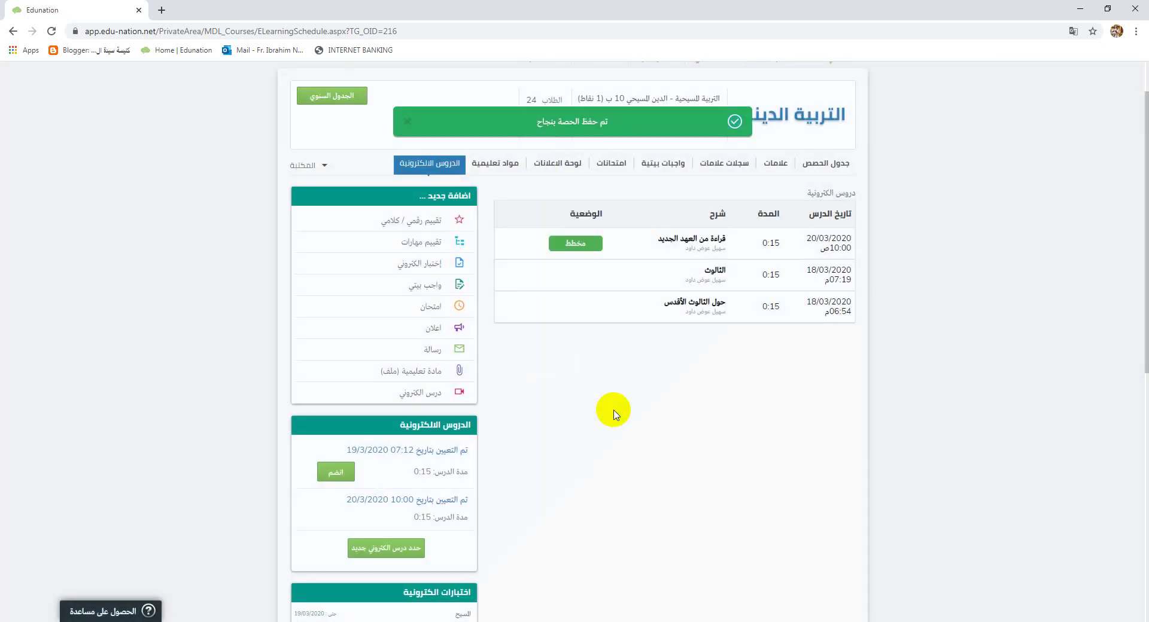
Join the virtual classroom of the lesson scheduled for 19/3/2020 07:12 with microphone audio
mouse_move(375, 484)
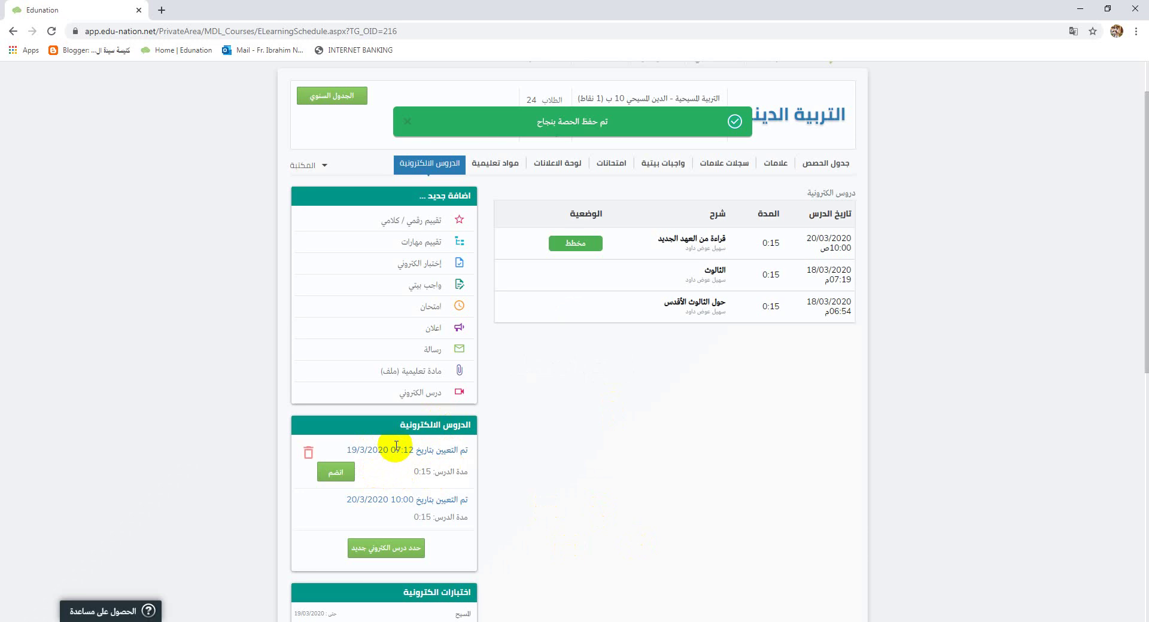
click(336, 473)
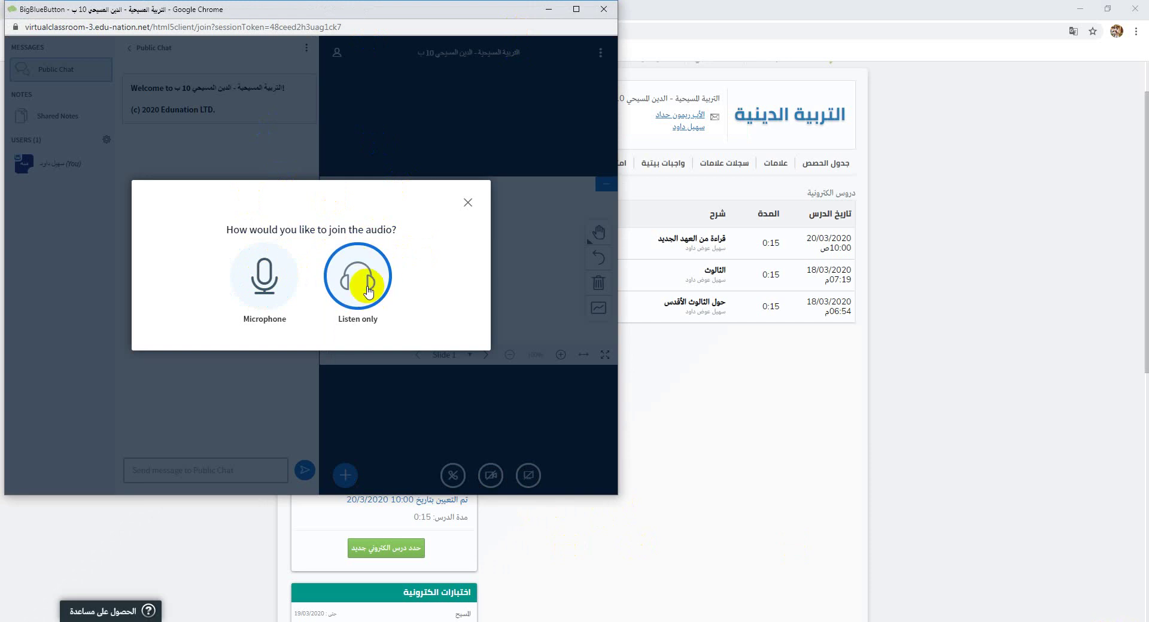
click(159, 156)
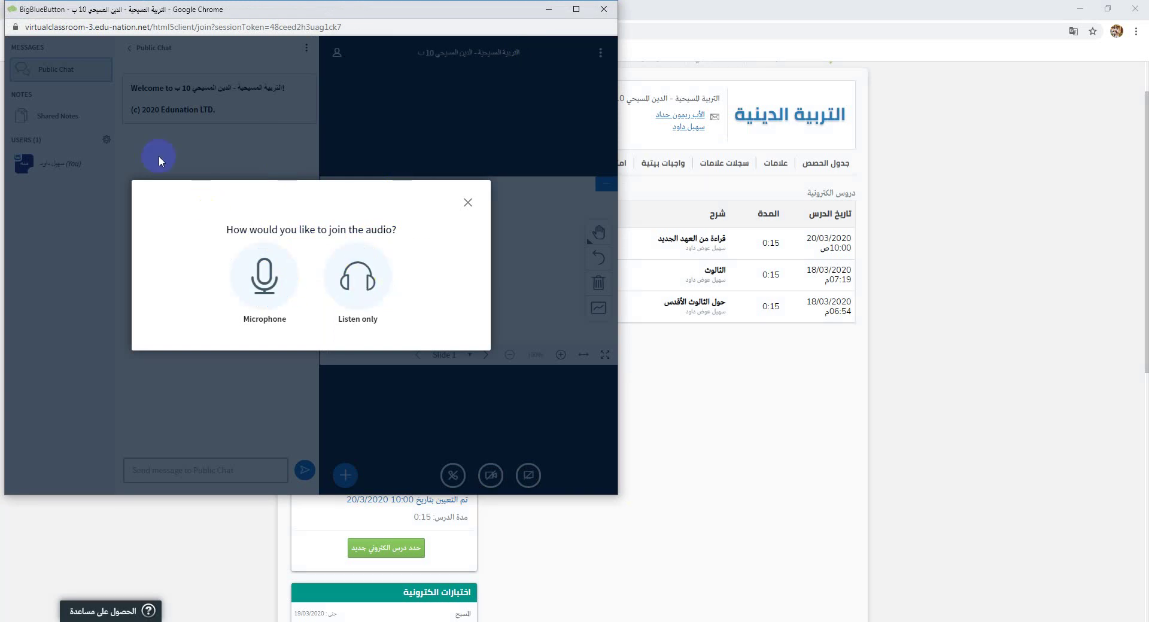
click(263, 283)
click(125, 95)
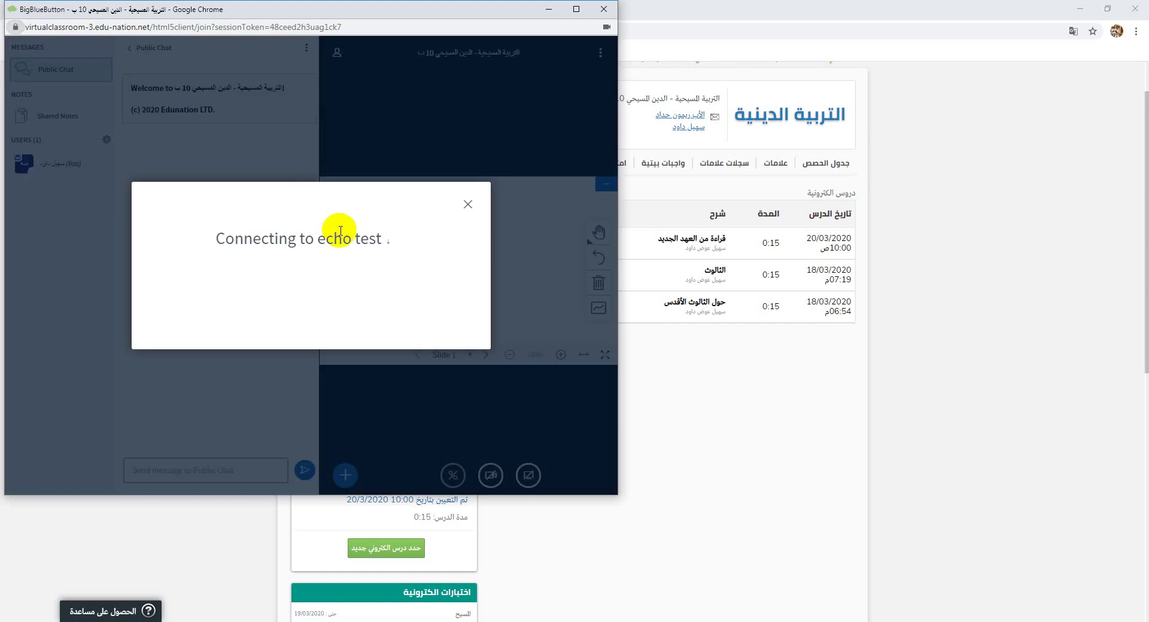
Confirm that audio is heard in the echo test and maximize the classroom window
click(411, 51)
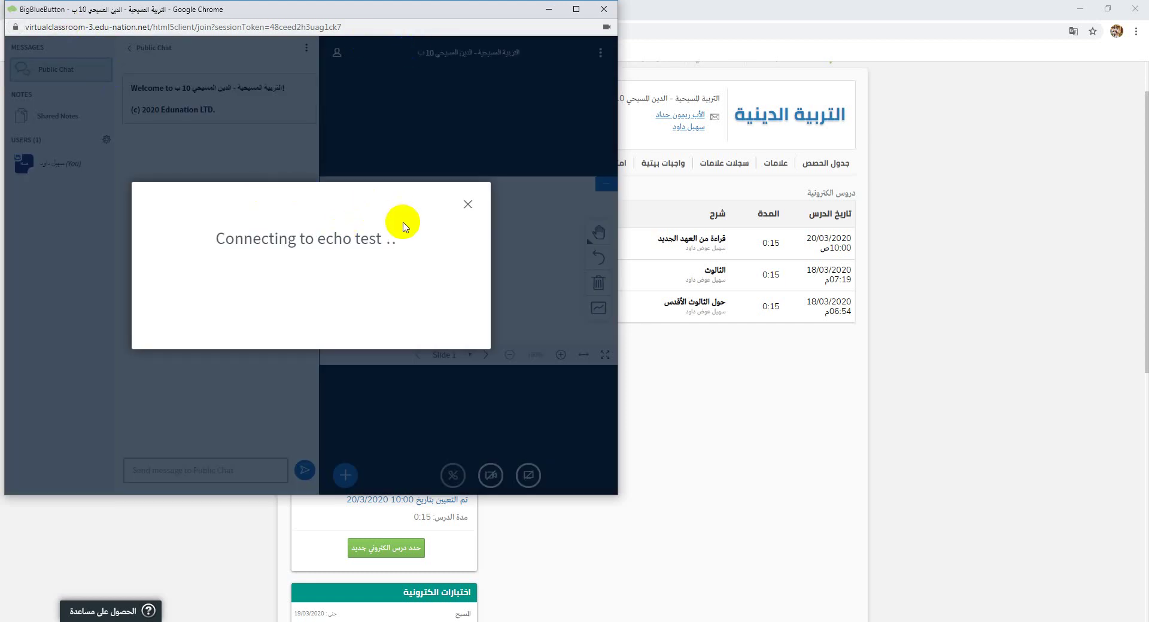
click(335, 271)
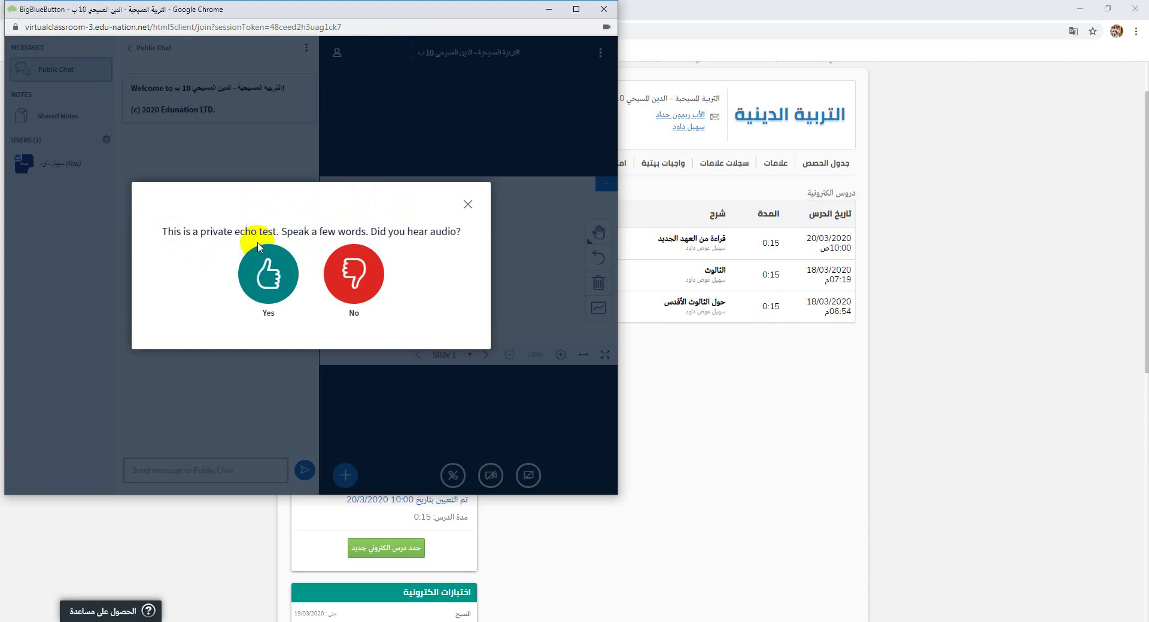
click(269, 273)
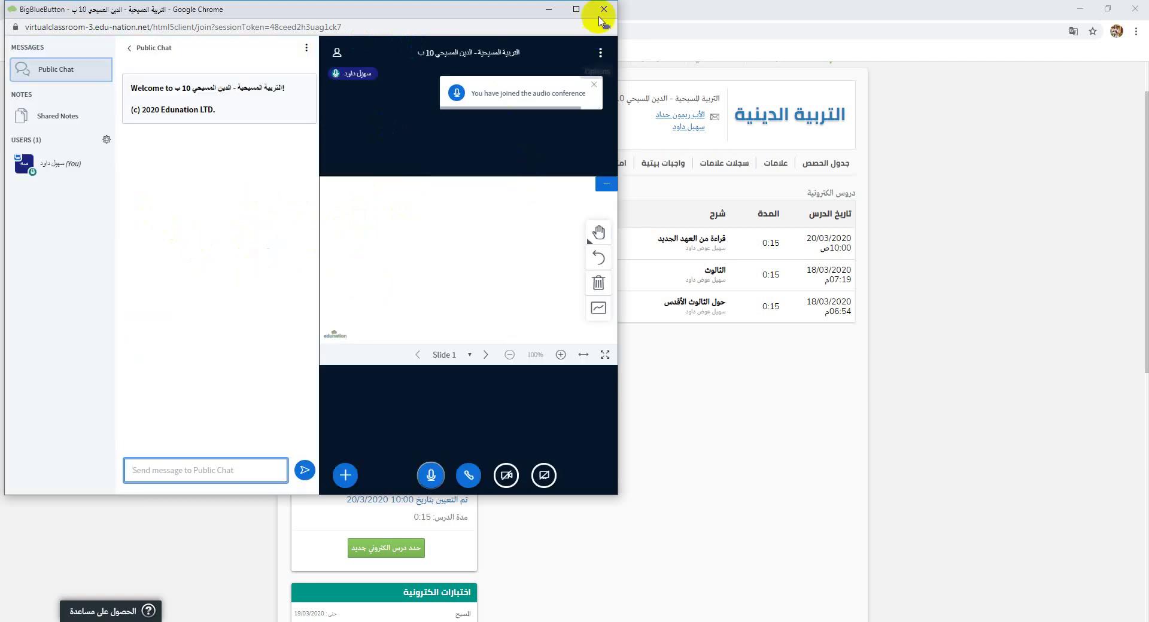
click(576, 9)
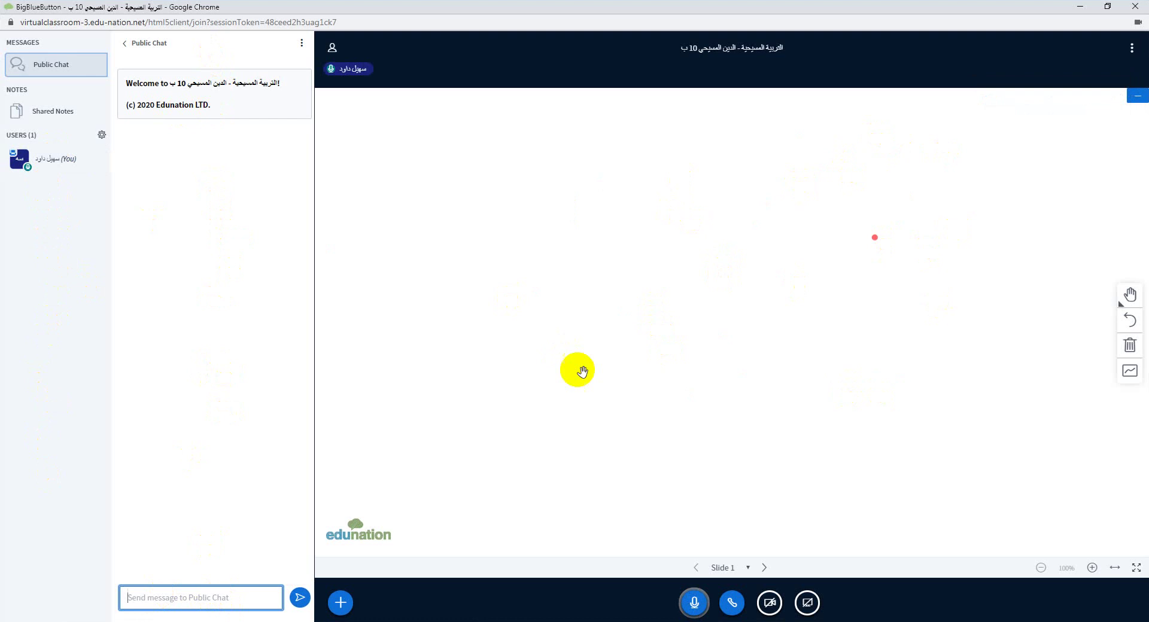
Add three lines of red Arabic sample text to slide 1 with the Text tool and clear all annotations
click(1126, 299)
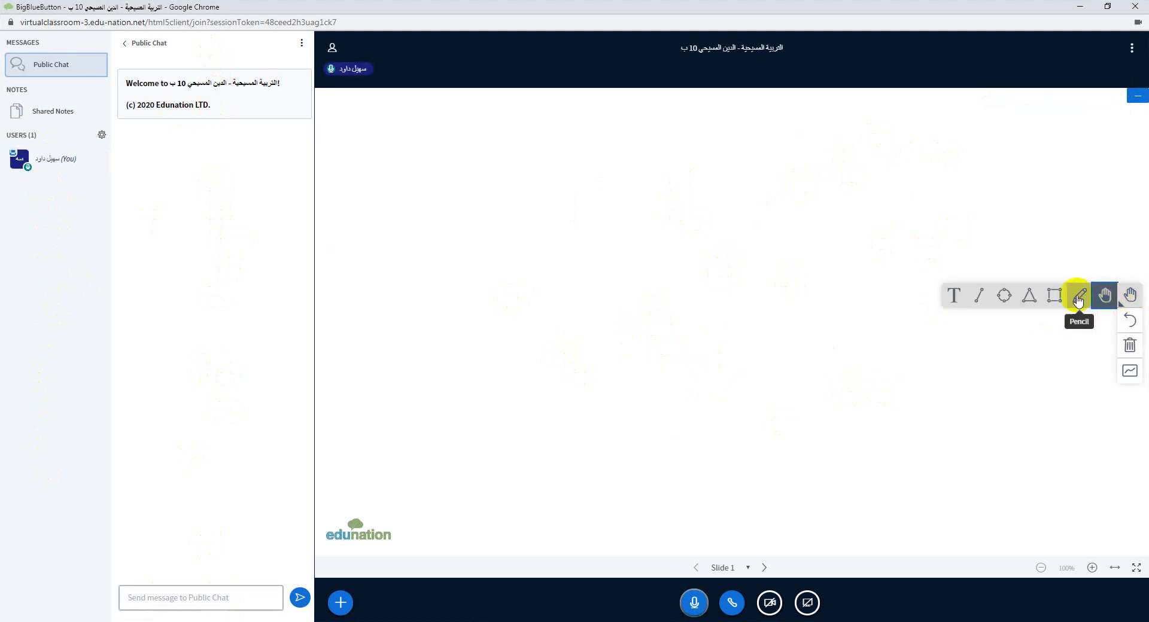
click(958, 296)
drag(990, 139, 537, 263)
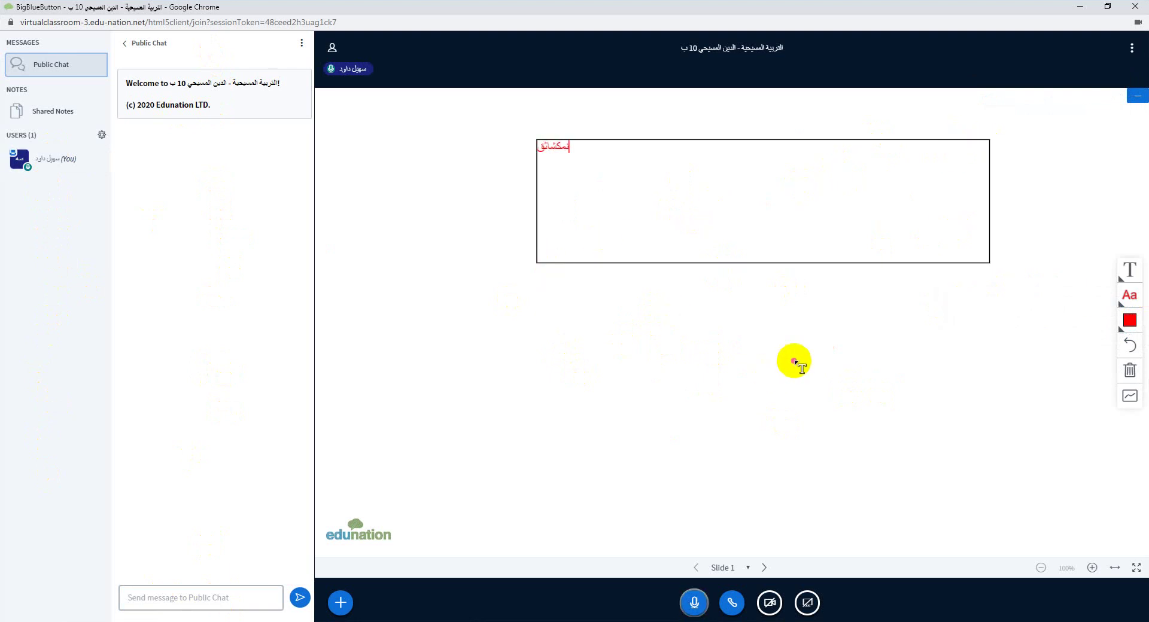
text(نمكشاتفلتستقل منتنقلتتماصتق)
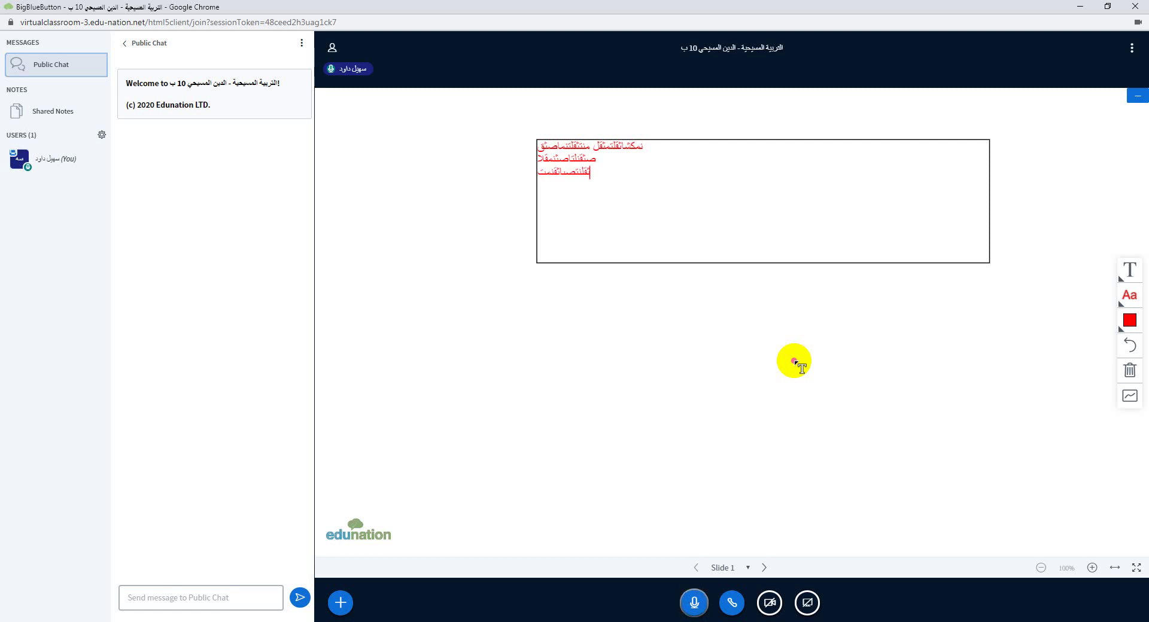
click(795, 362)
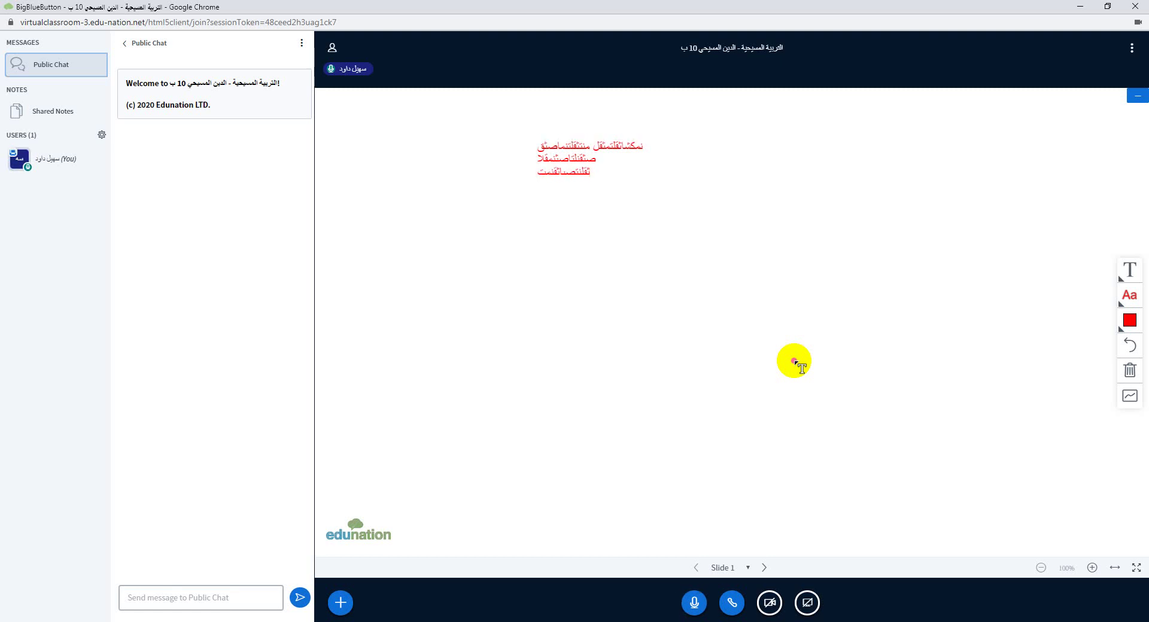
click(1130, 371)
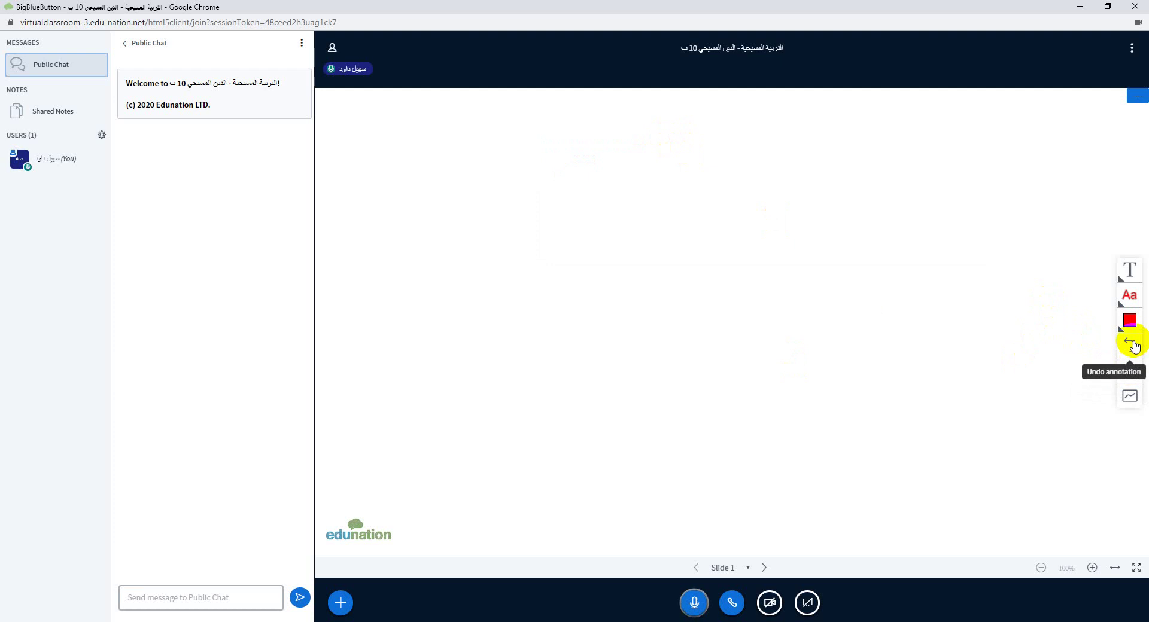
Turn on the multi-user whiteboard and try placing text boxes on slide 1
click(1134, 401)
drag(925, 278, 654, 414)
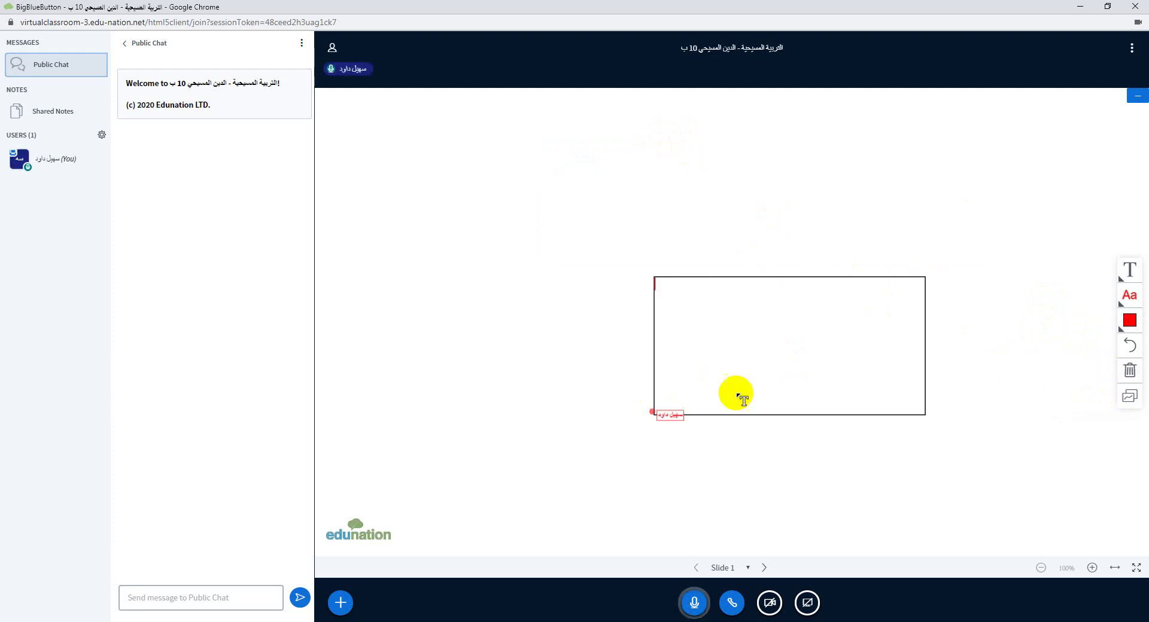
click(708, 293)
drag(776, 220, 557, 338)
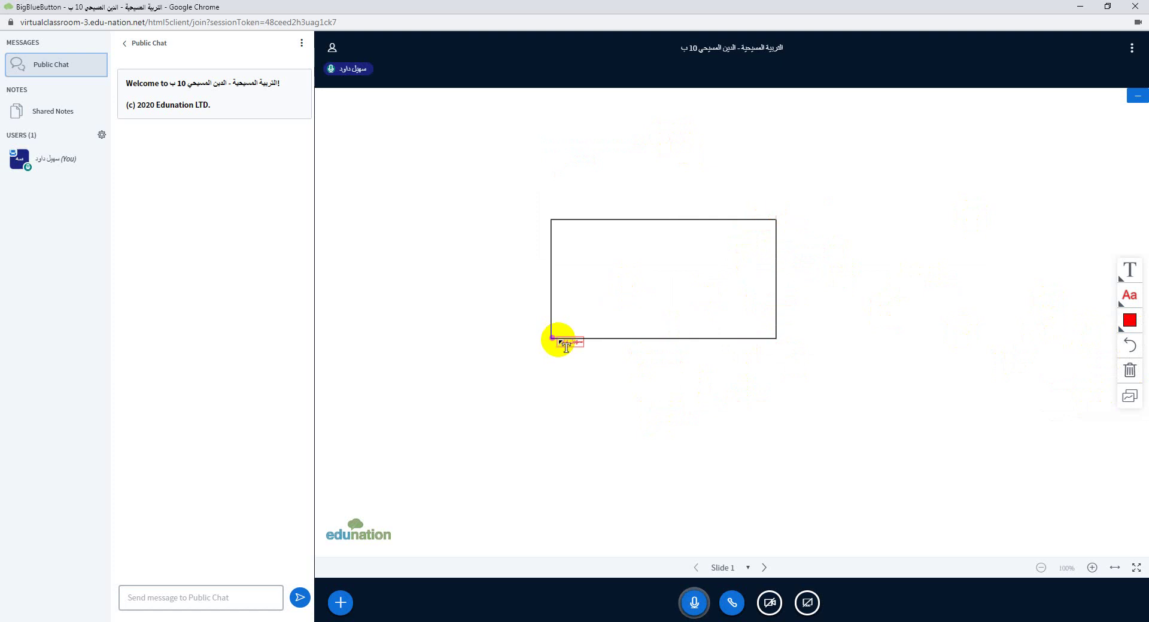
click(755, 342)
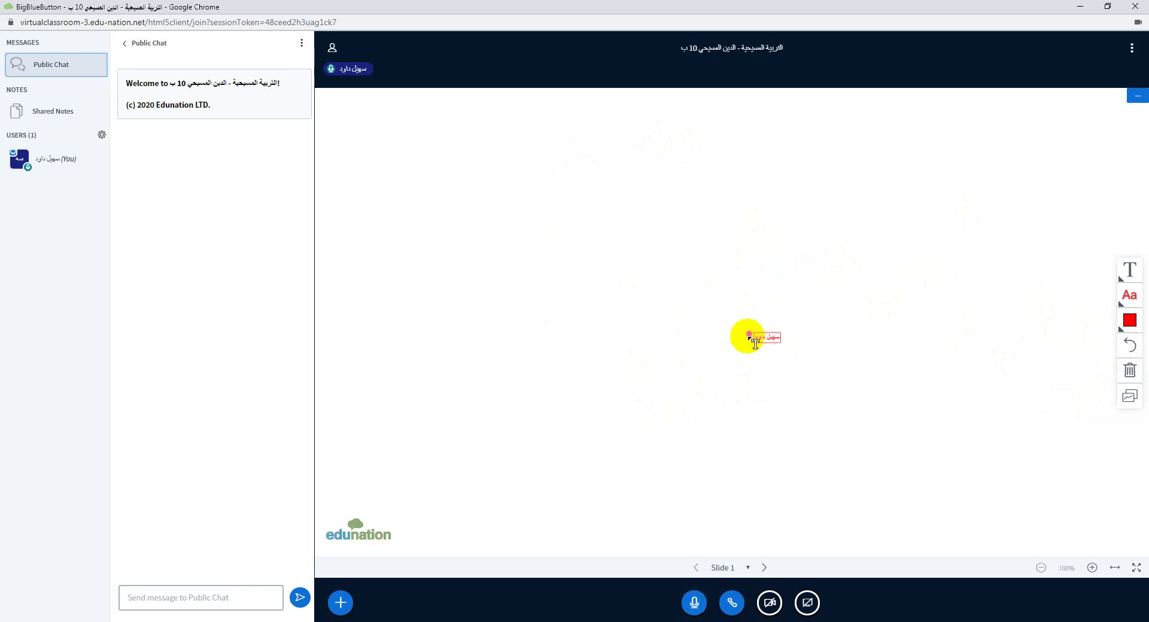
Page forward through the presentation to slide 8 and return to slide 1
click(765, 570)
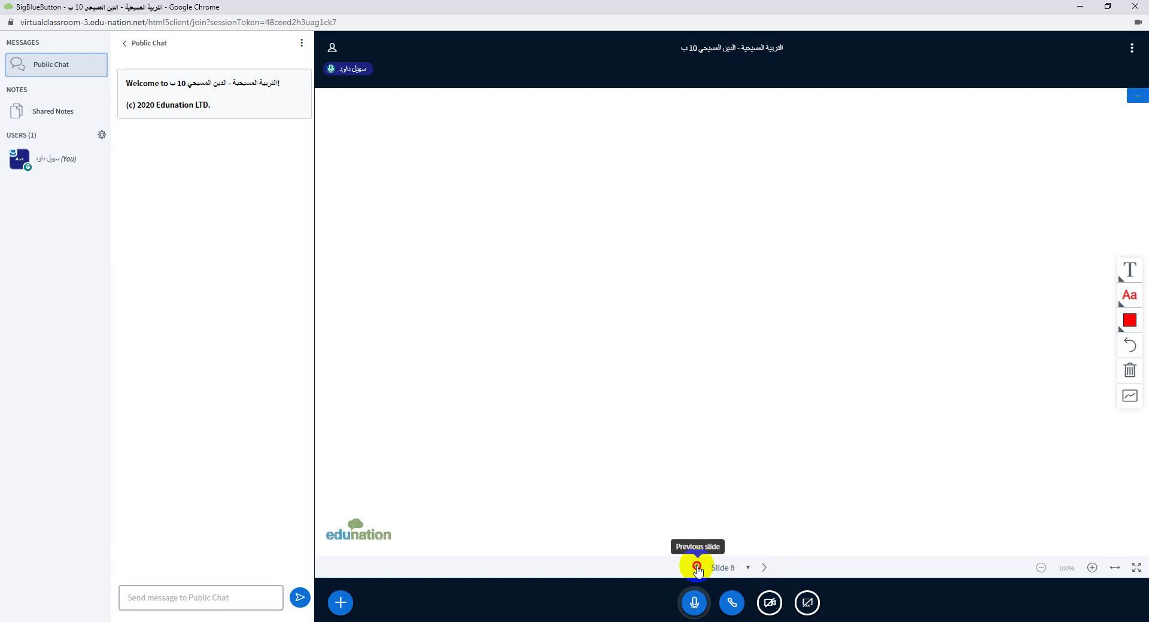
click(696, 569)
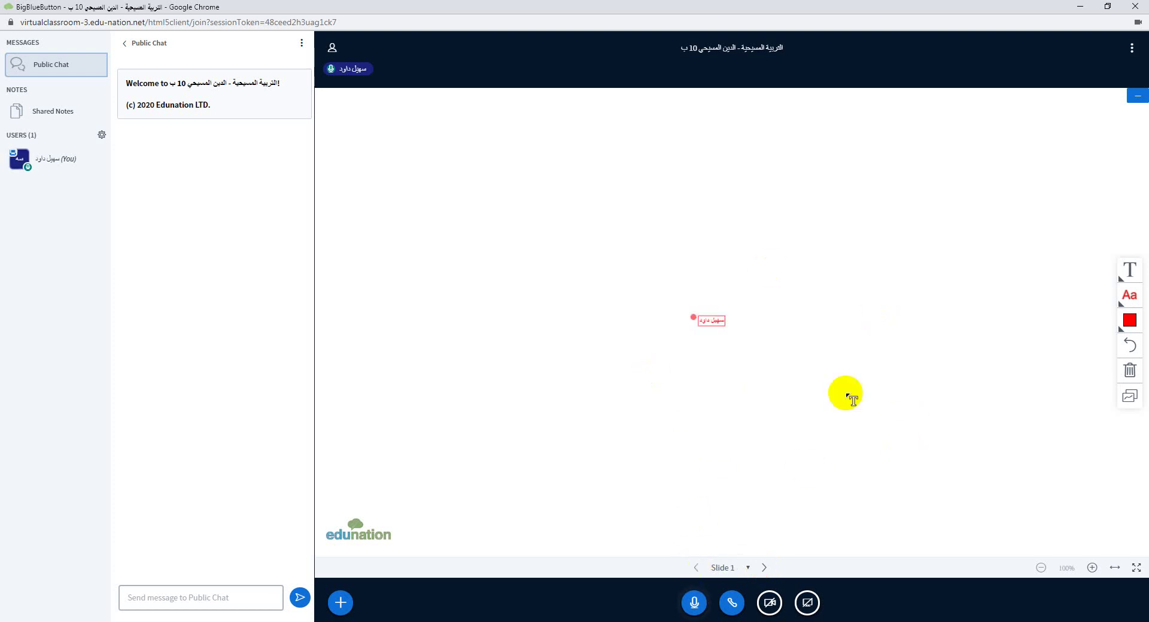
Set the whiteboard text colour to purple and try placing a text box on slide 1
click(1128, 302)
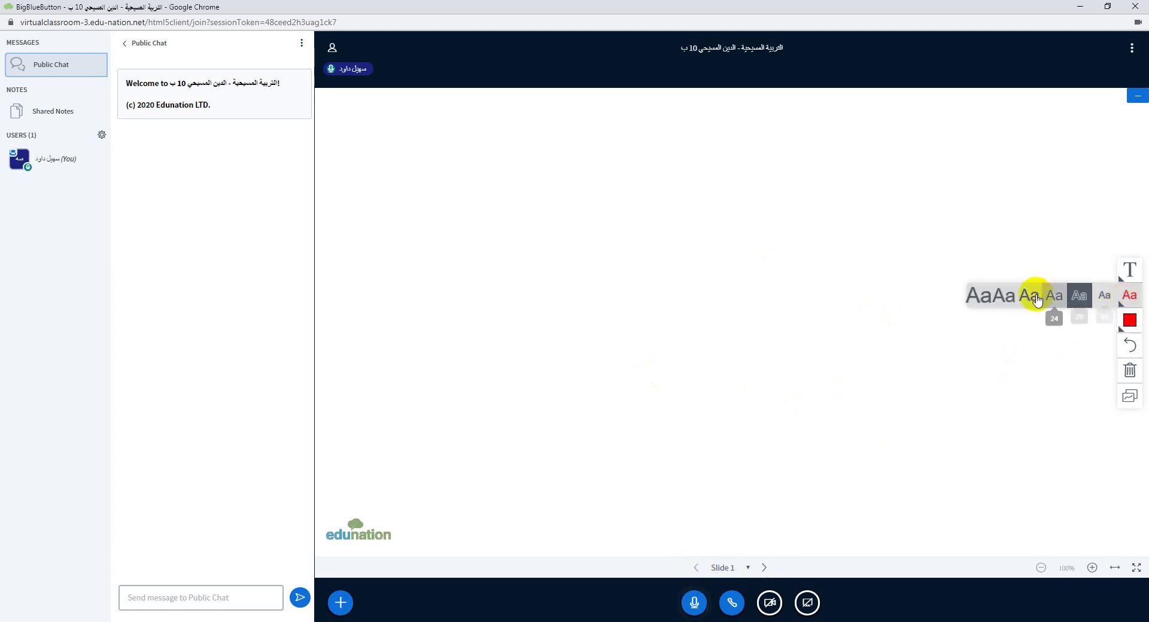
click(1135, 324)
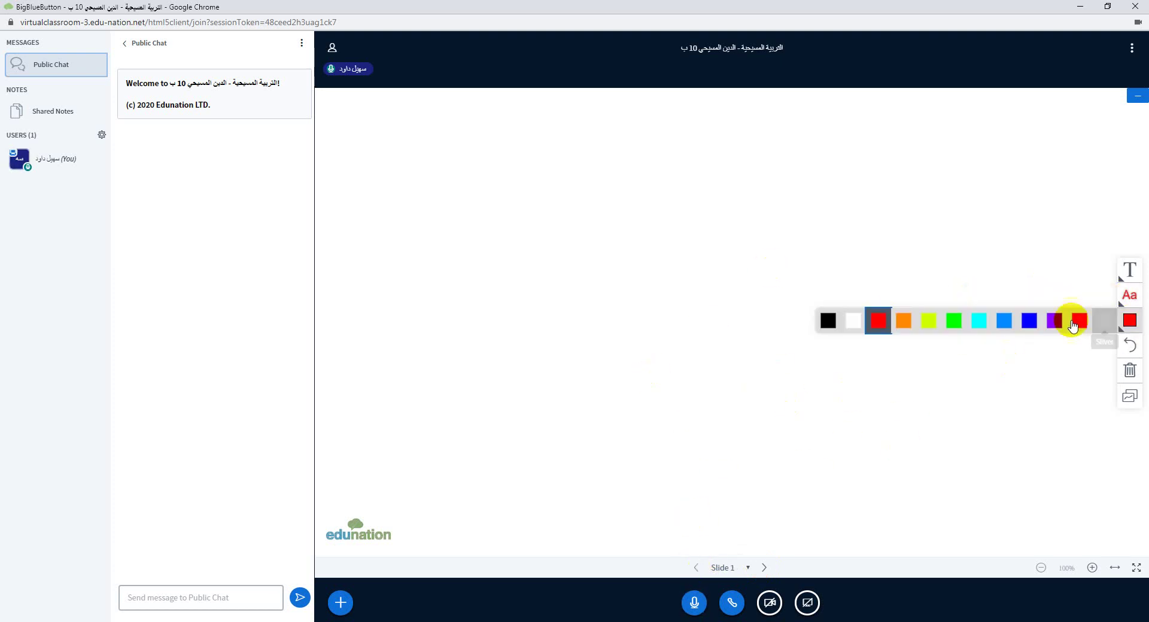
click(1054, 321)
drag(893, 211, 675, 377)
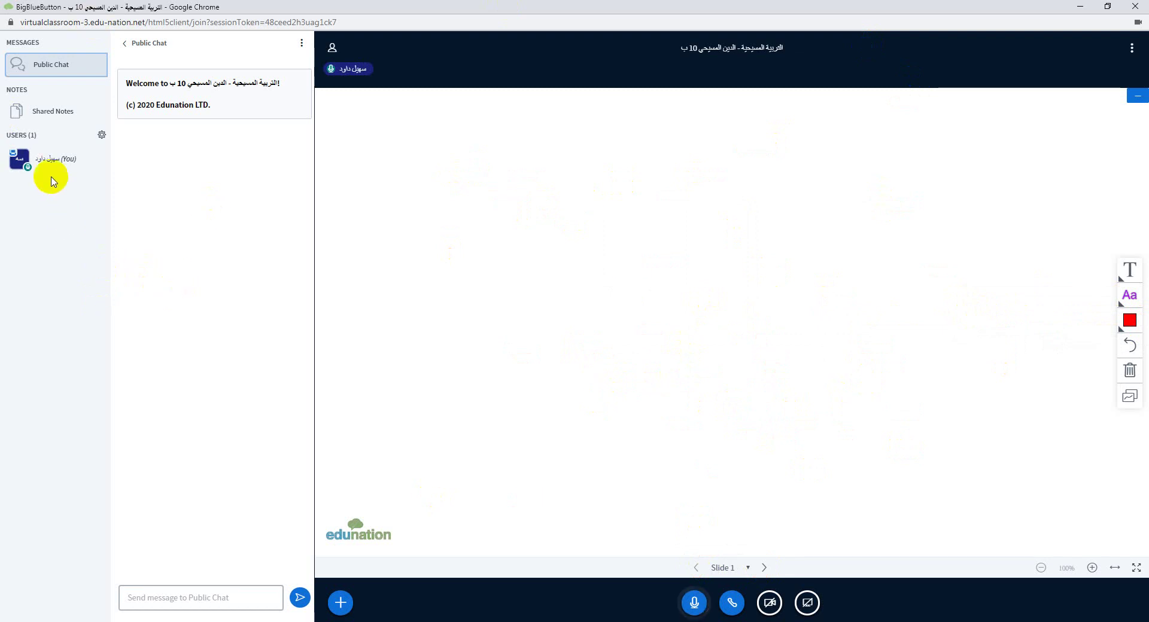
Examine the options for the public chat and for managing users, without applying any of them
click(302, 44)
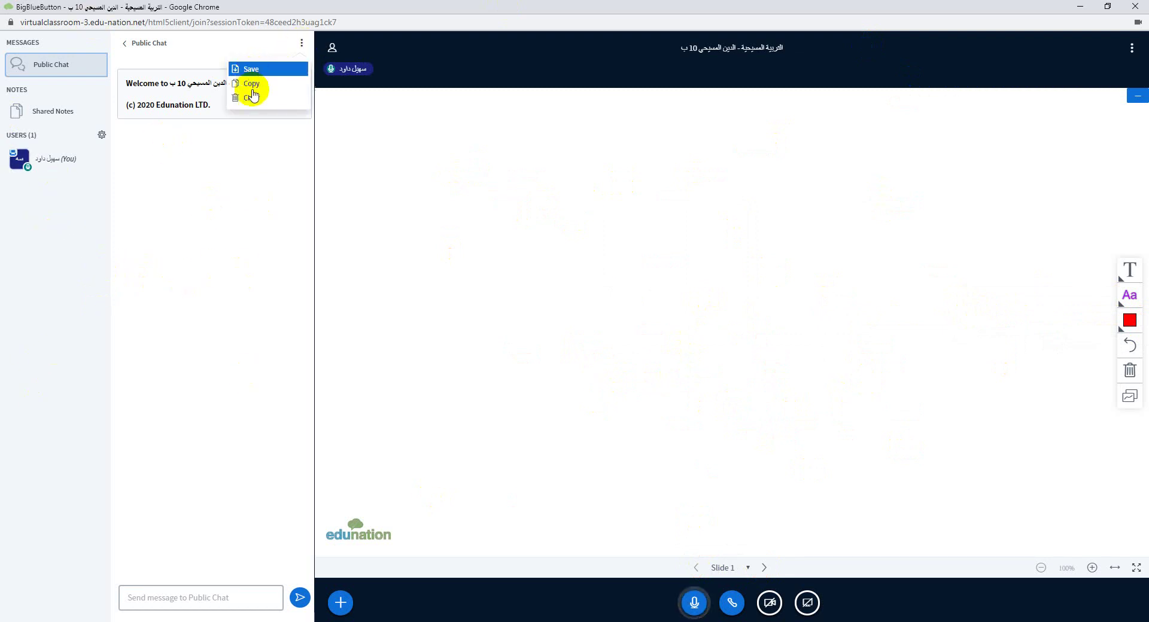
click(153, 192)
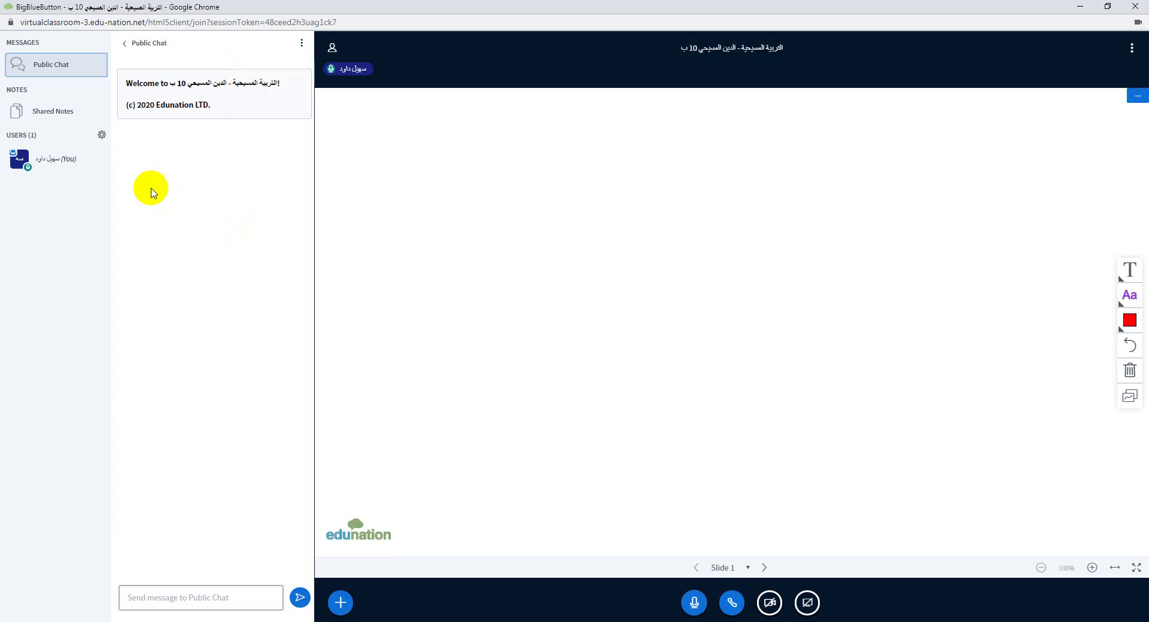
click(102, 137)
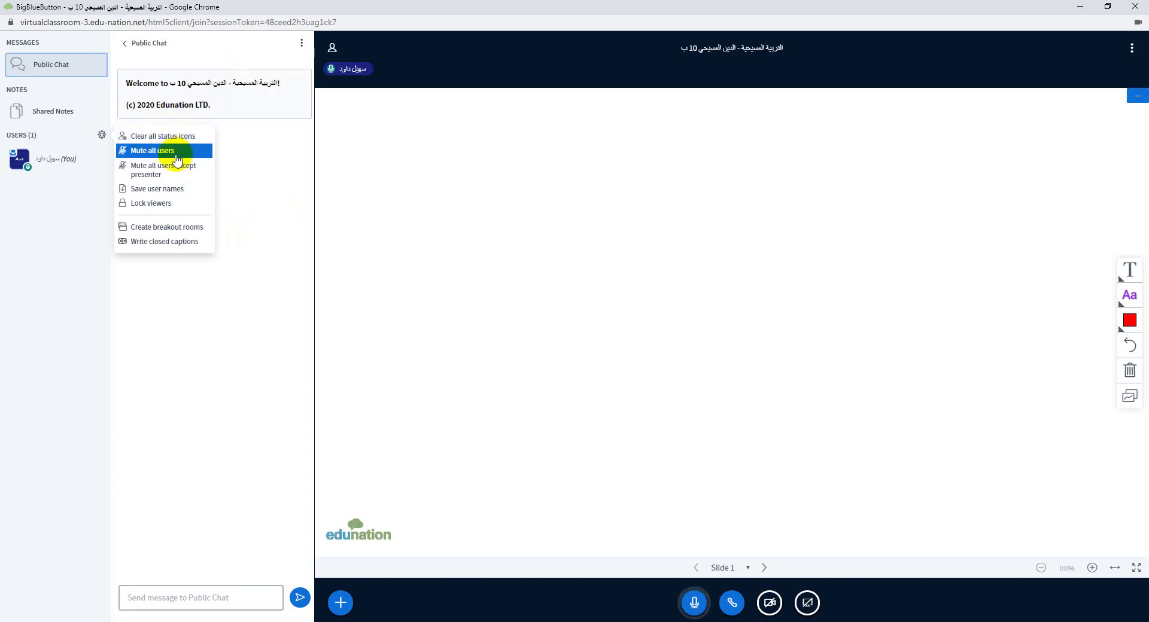
click(276, 232)
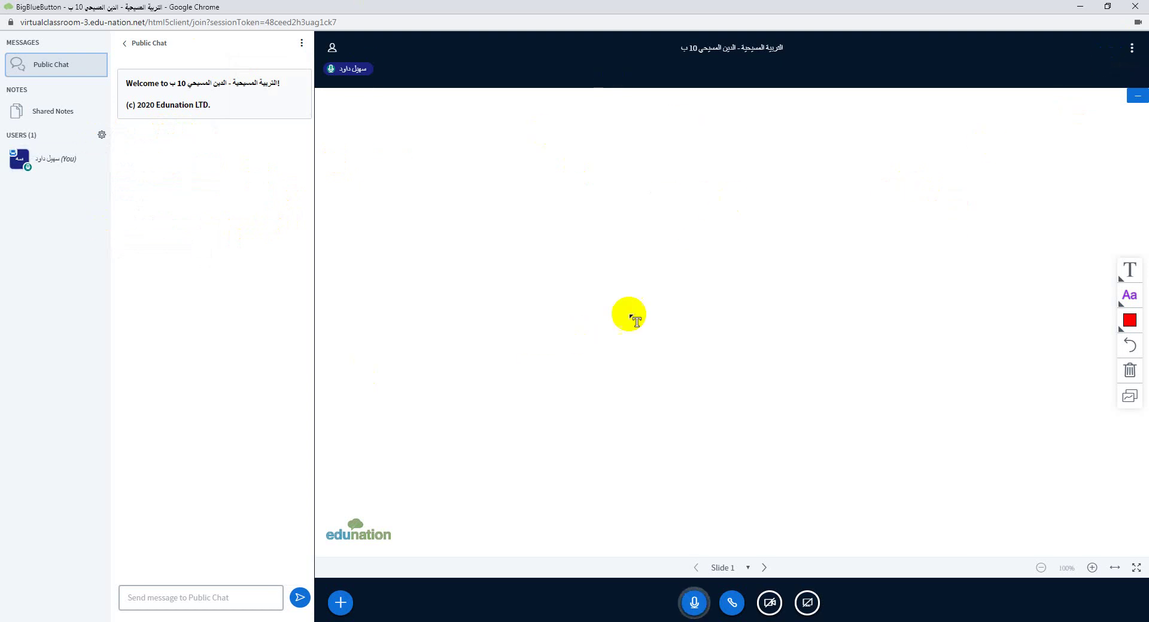
Examine the general classroom options and the list of available whiteboard tools
click(1132, 51)
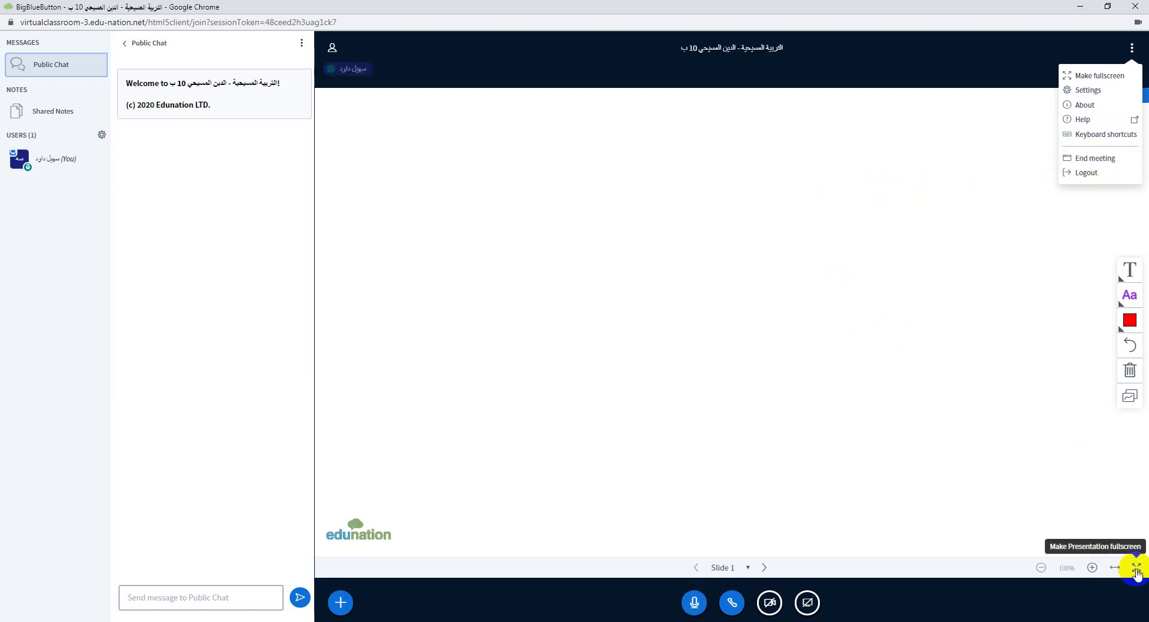
click(626, 204)
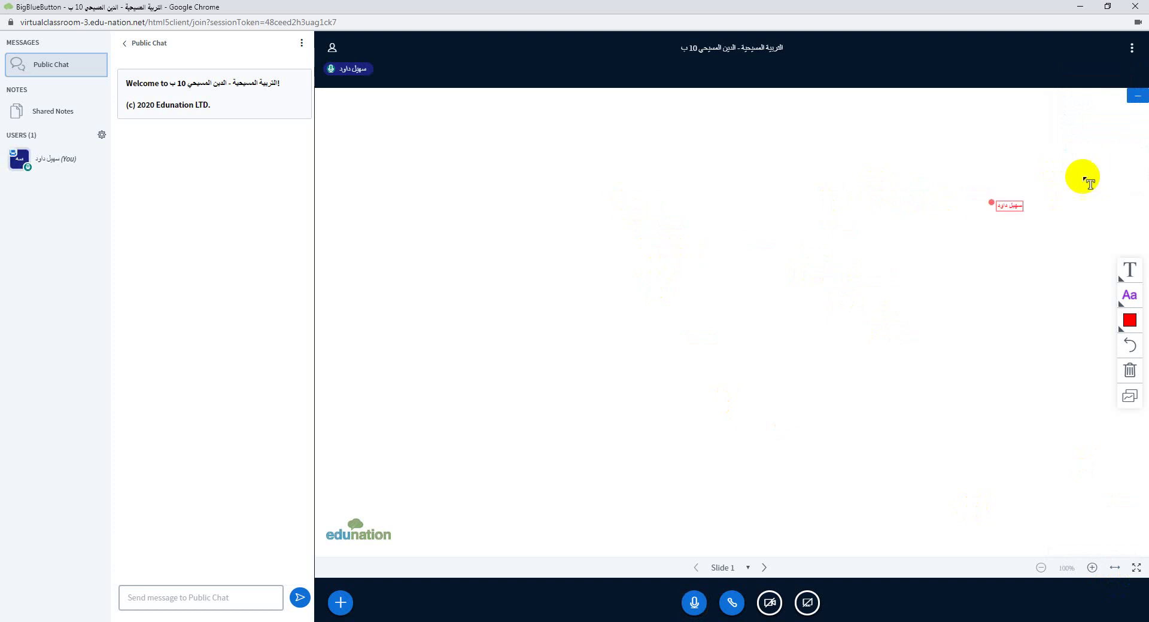
click(1128, 274)
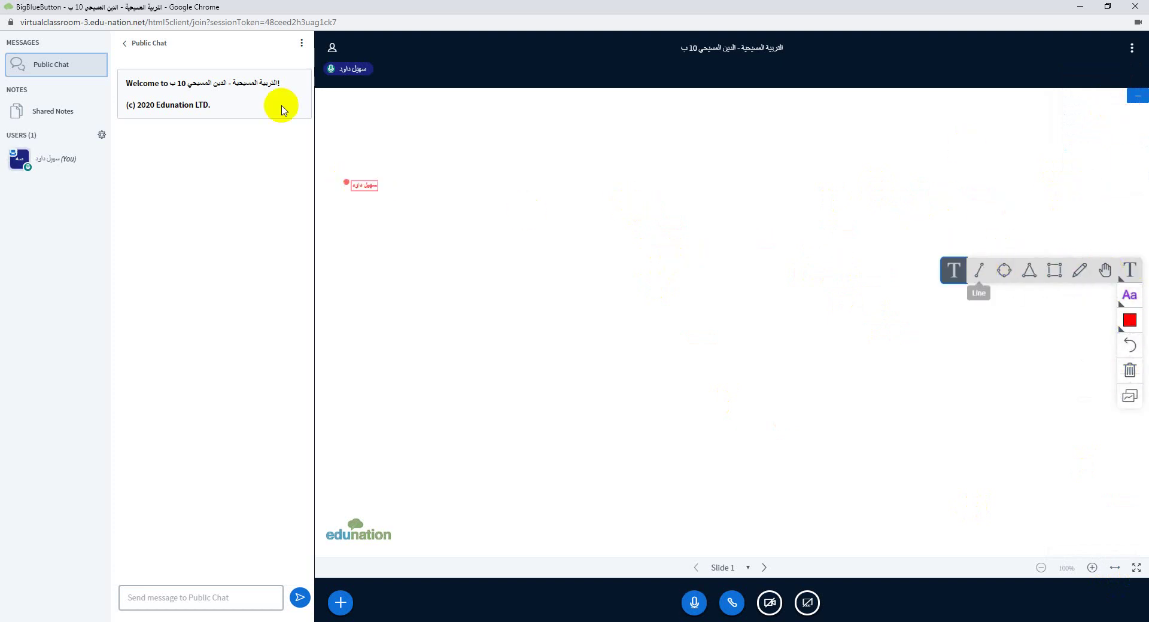
click(1131, 51)
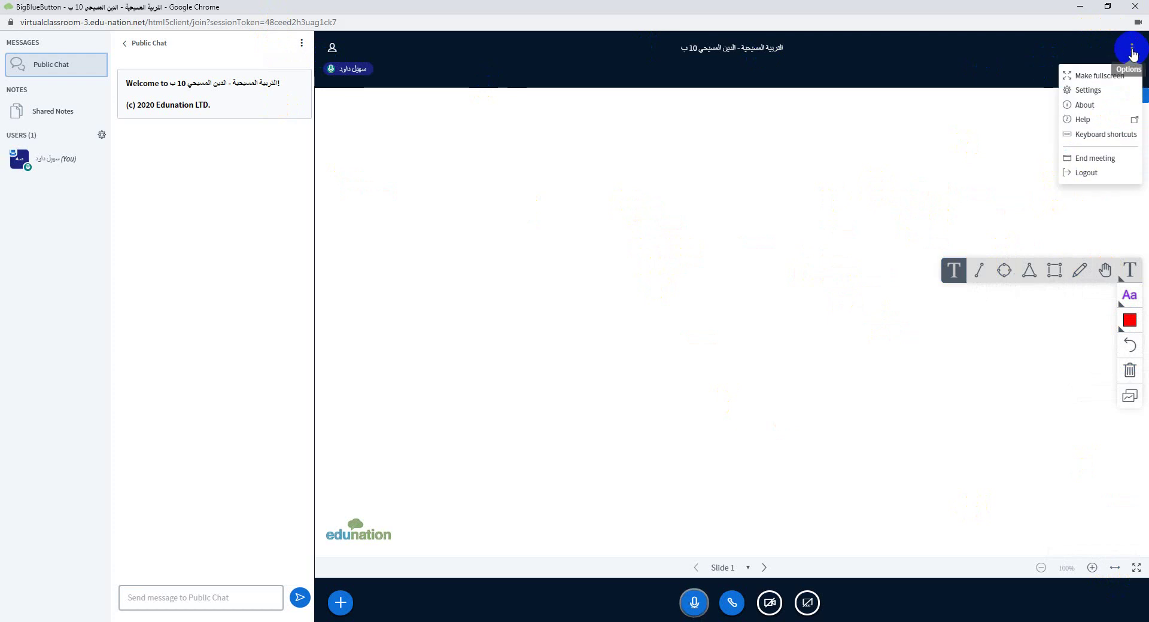
Examine how to upload a presentation, including the file browser, and leave without uploading anything
click(341, 603)
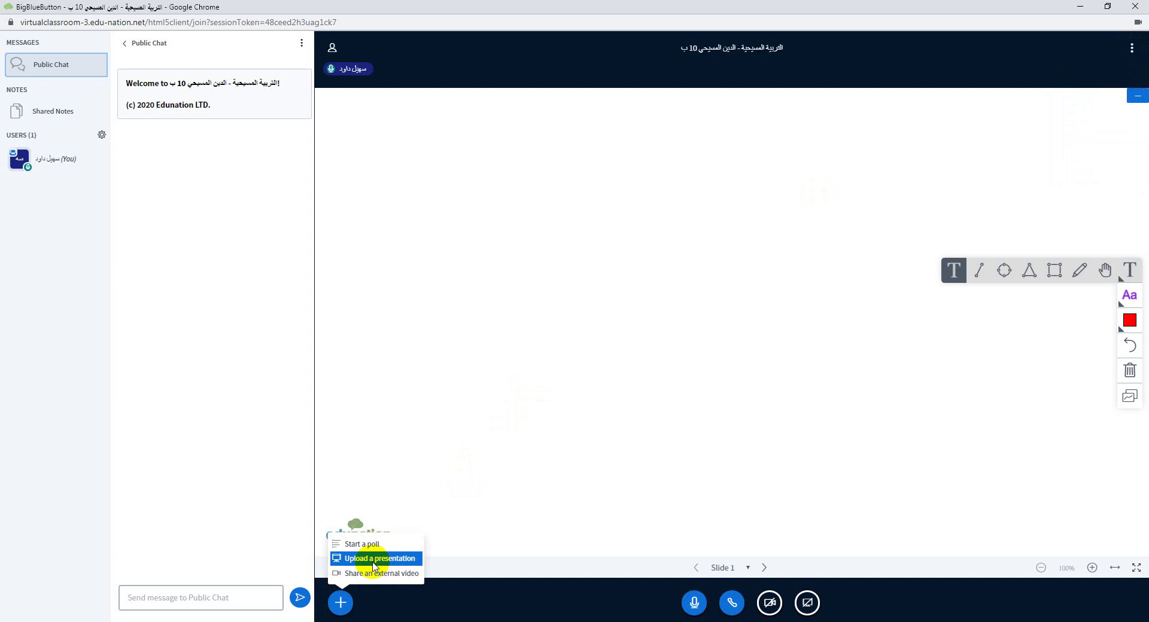
click(355, 561)
click(581, 215)
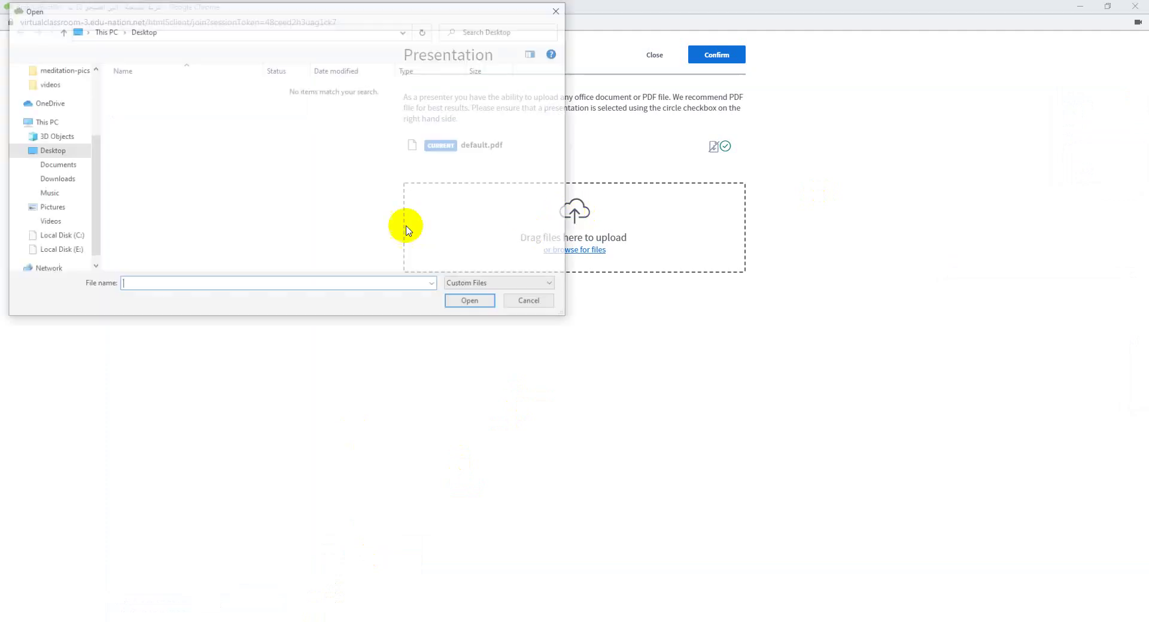
key(Escape)
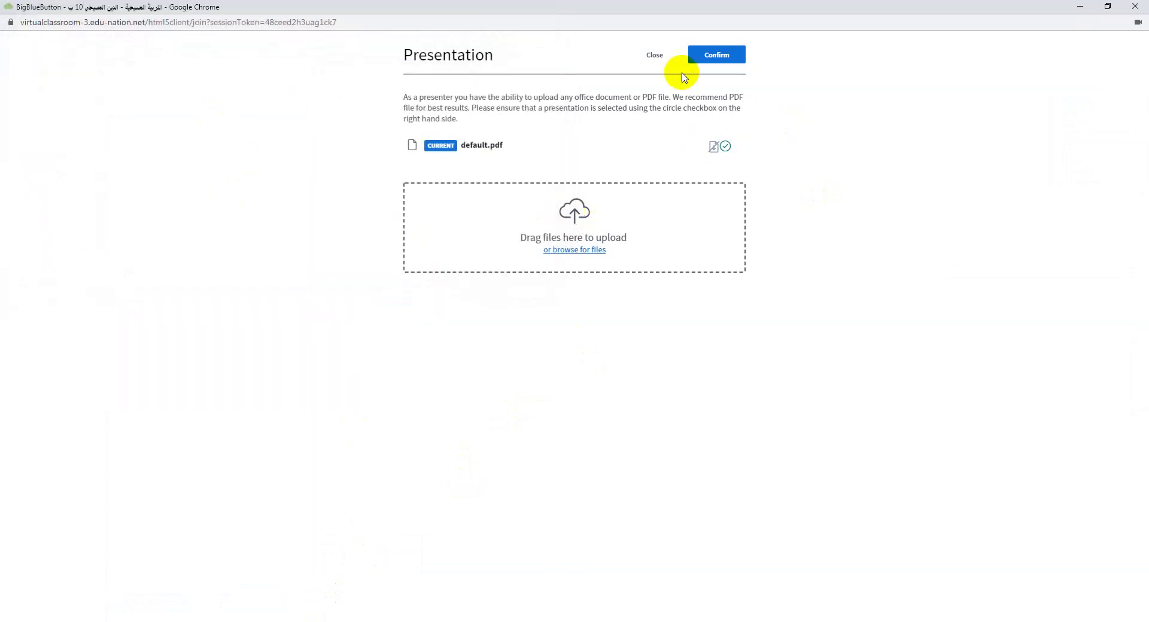
click(652, 58)
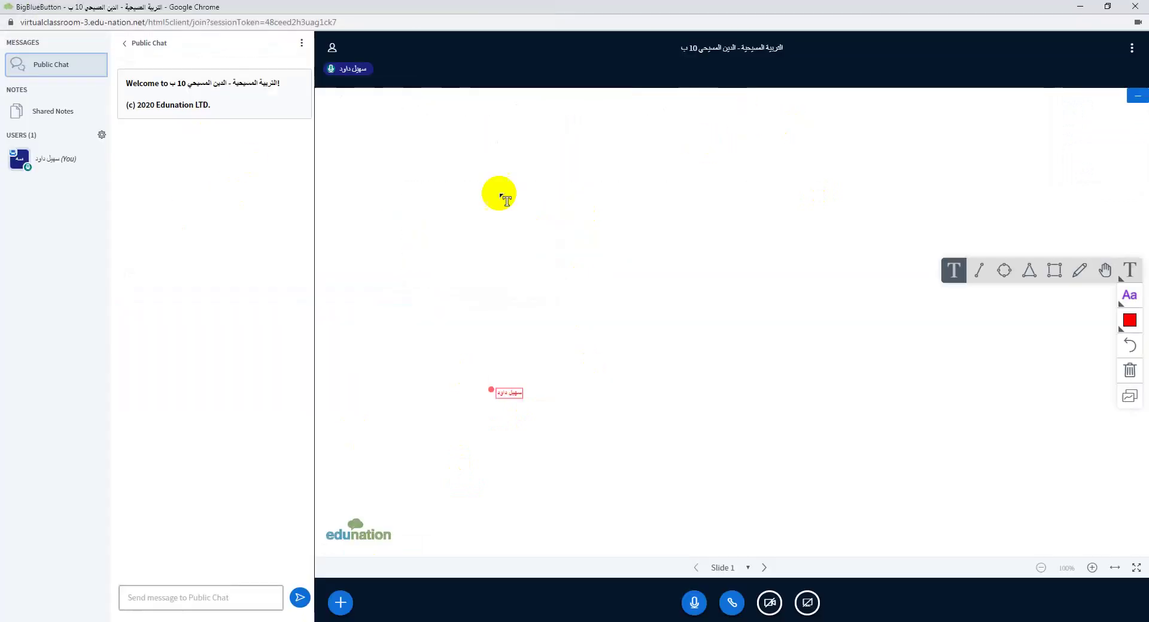
Examine the dialog for sharing an external video by URL and close it without sharing
click(341, 603)
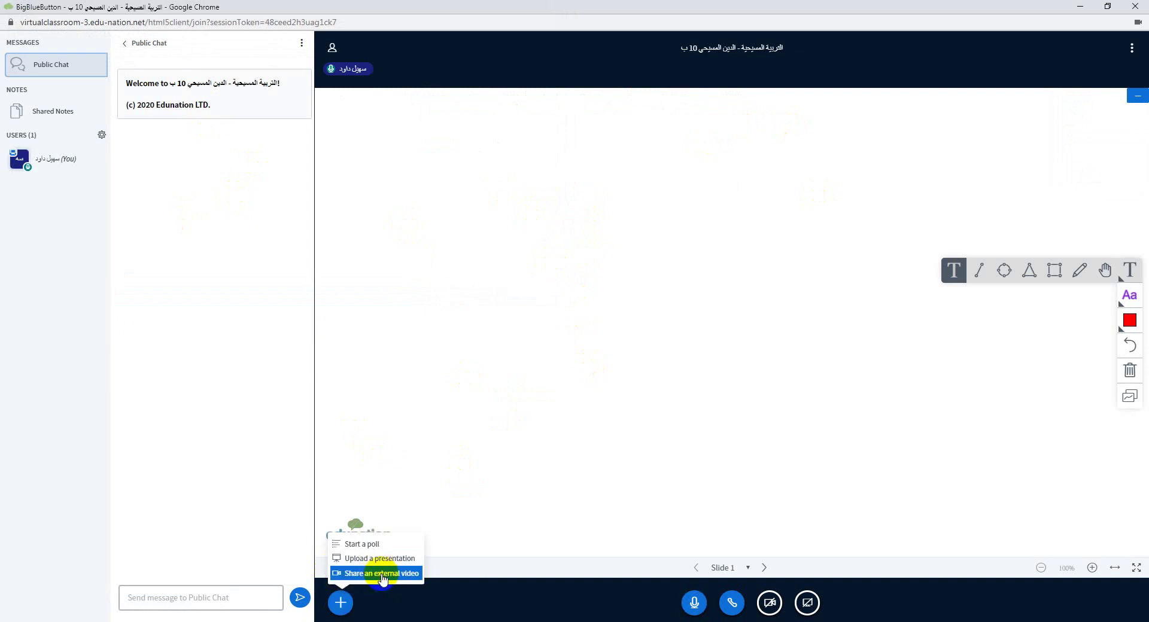
click(377, 573)
click(446, 318)
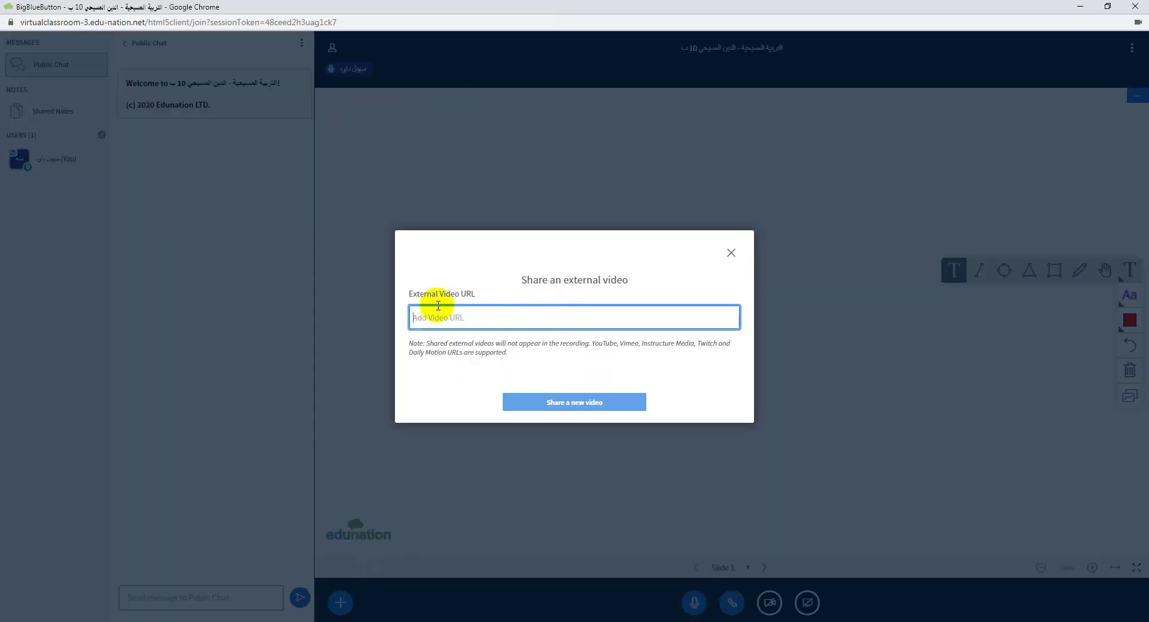
click(731, 253)
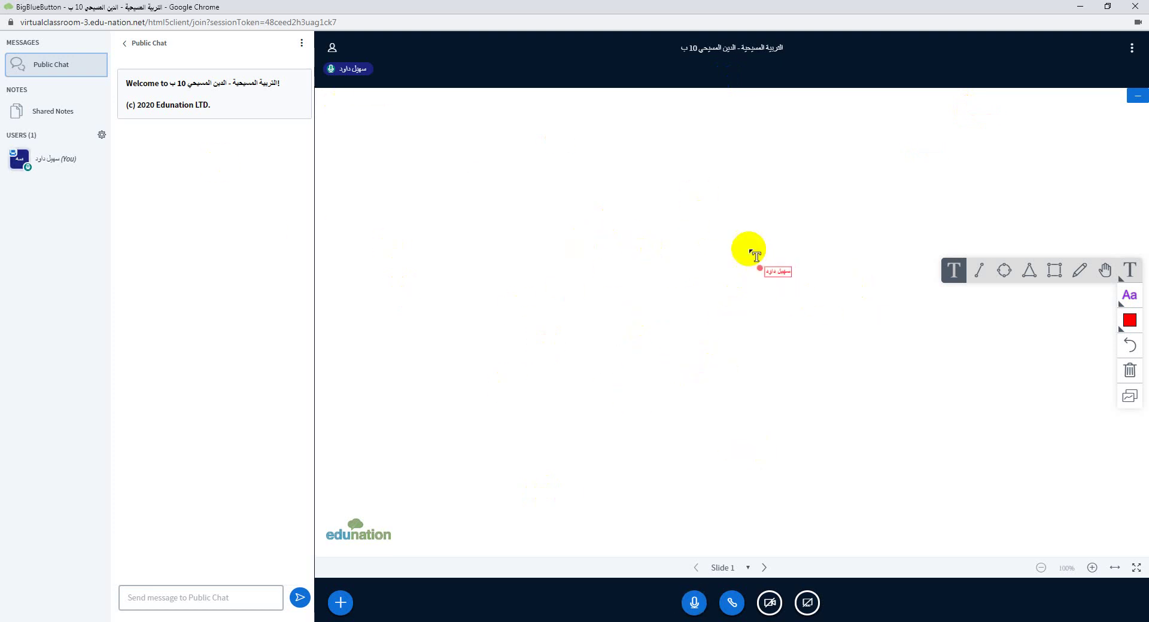
End the meeting for the virtual classroom and acknowledge the end of the session
click(1131, 51)
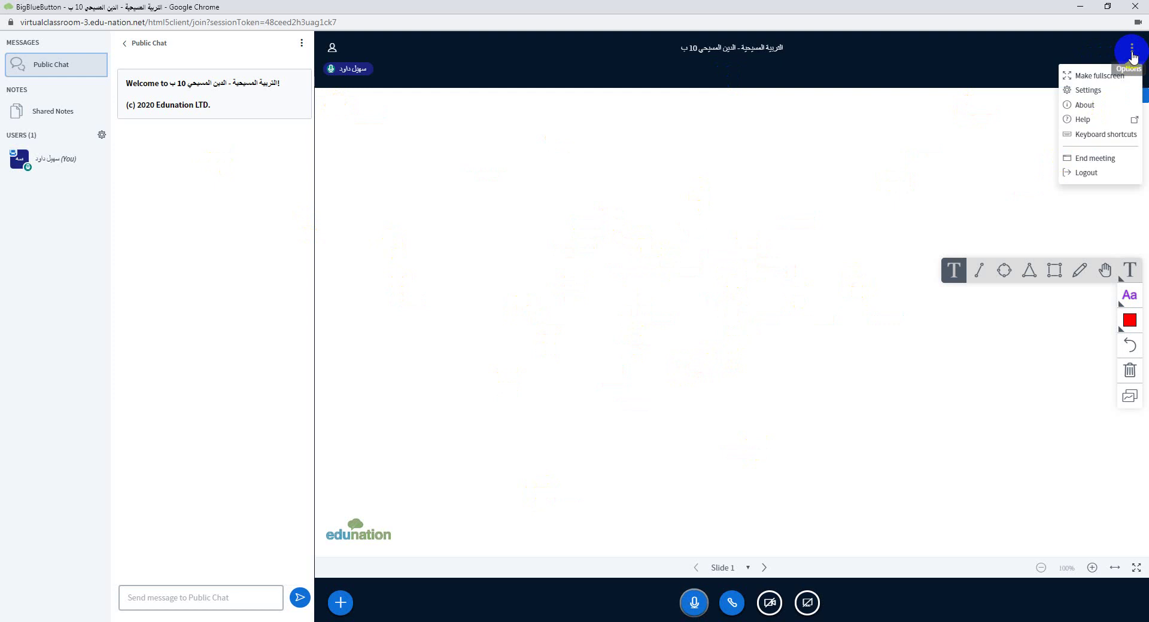
click(1103, 159)
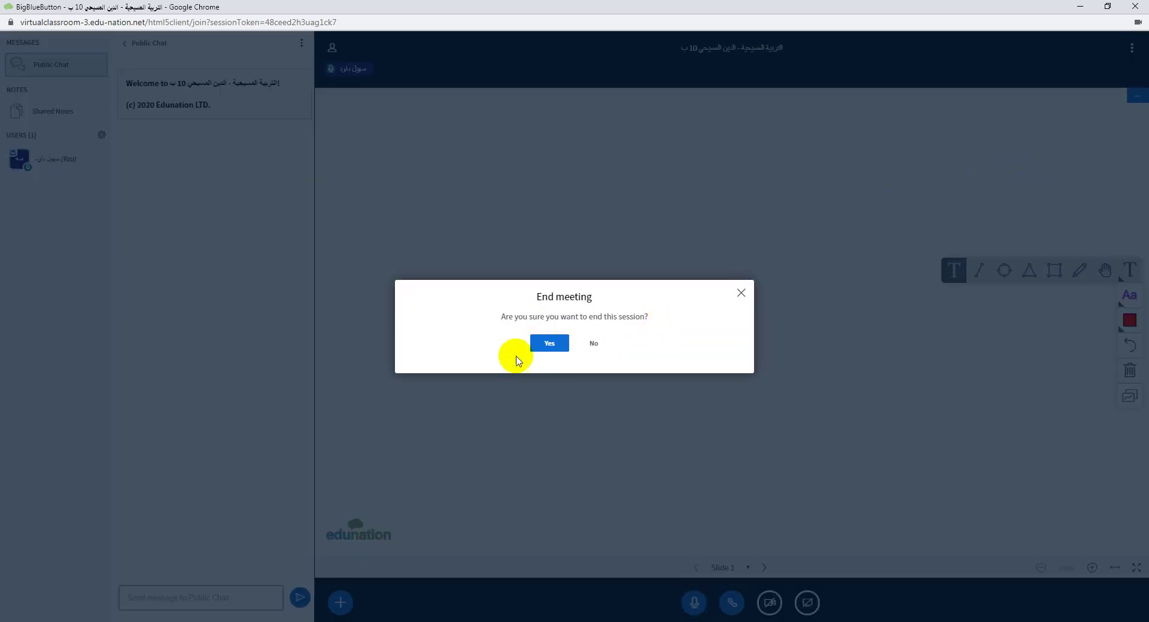
click(546, 344)
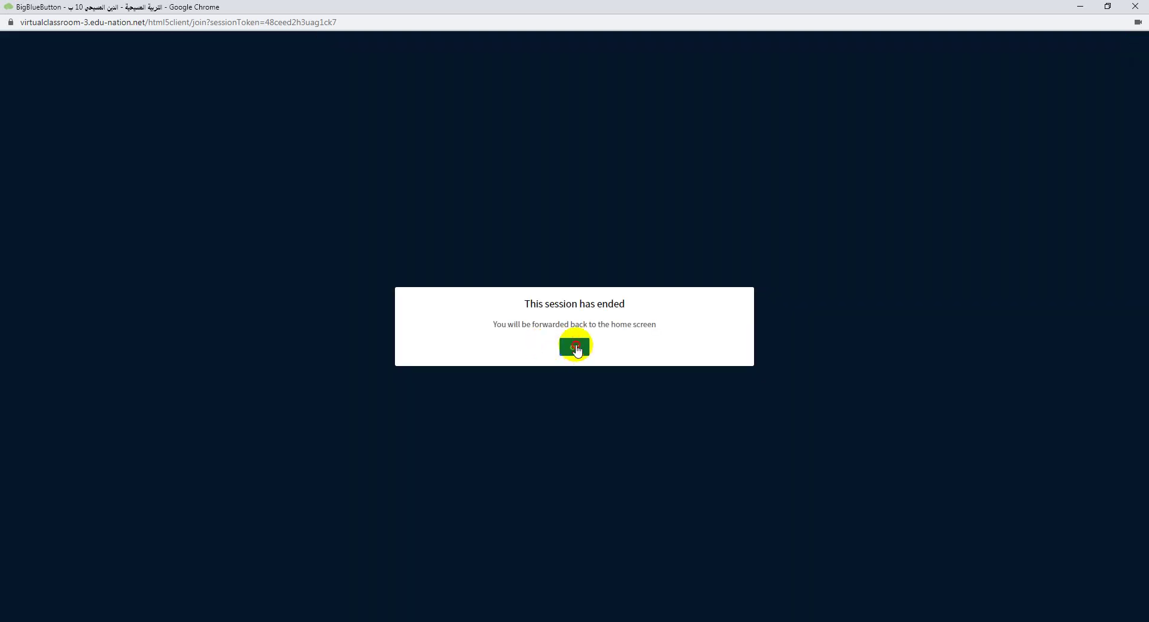
click(575, 347)
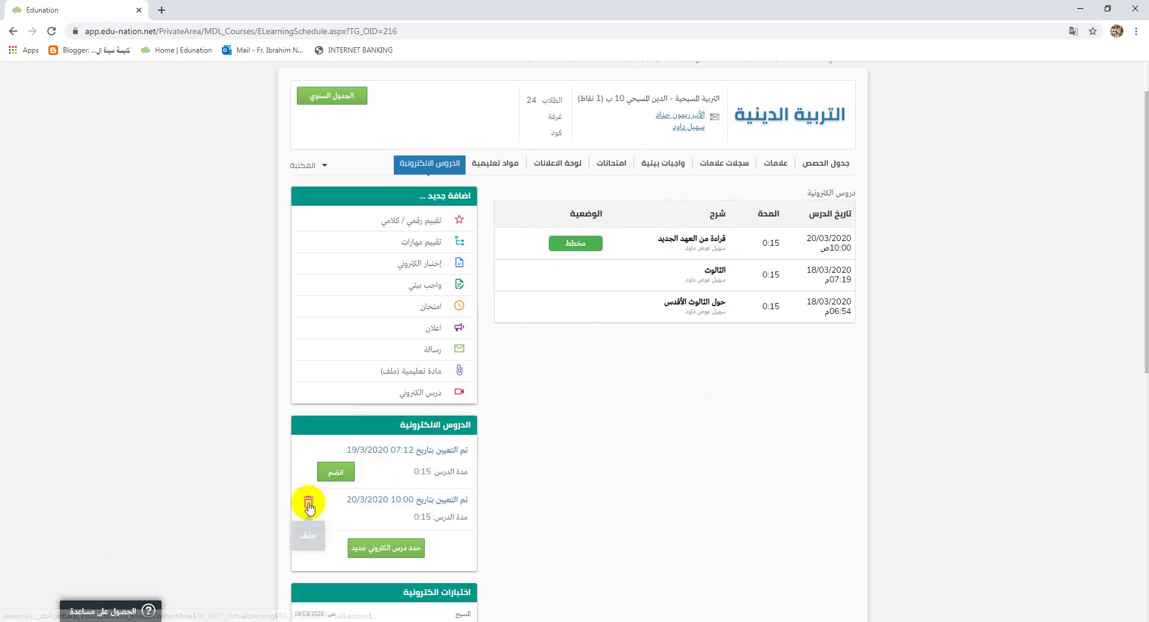
Delete the electronic lessons scheduled for 20/3/2020 10:00 and 19/3/2020 07:12
click(309, 506)
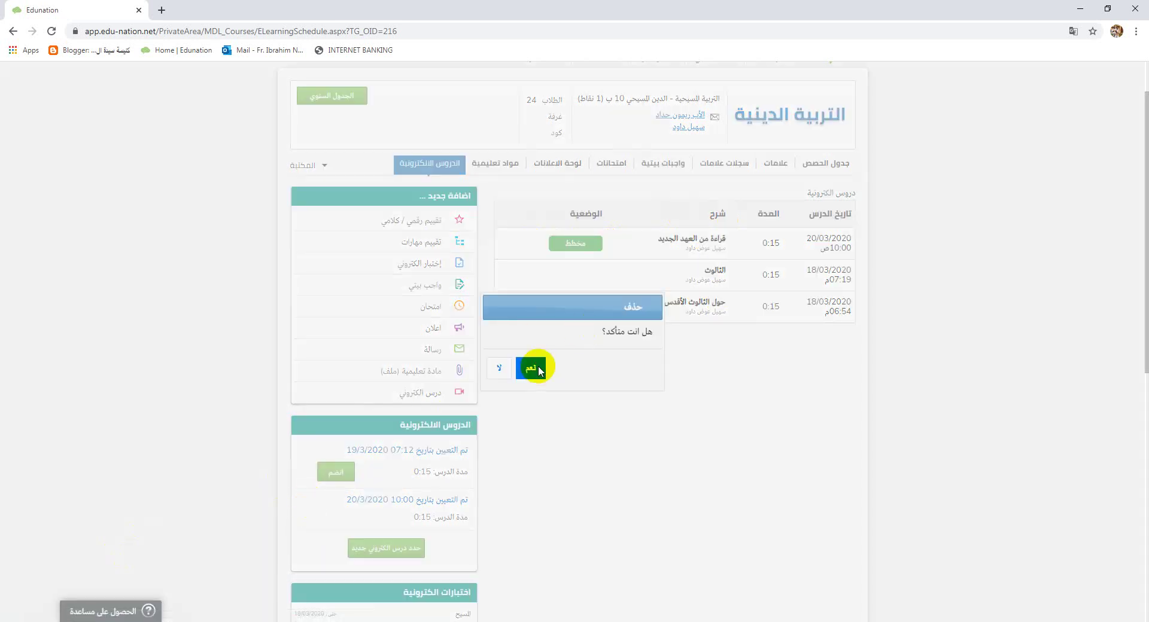
click(539, 371)
click(310, 466)
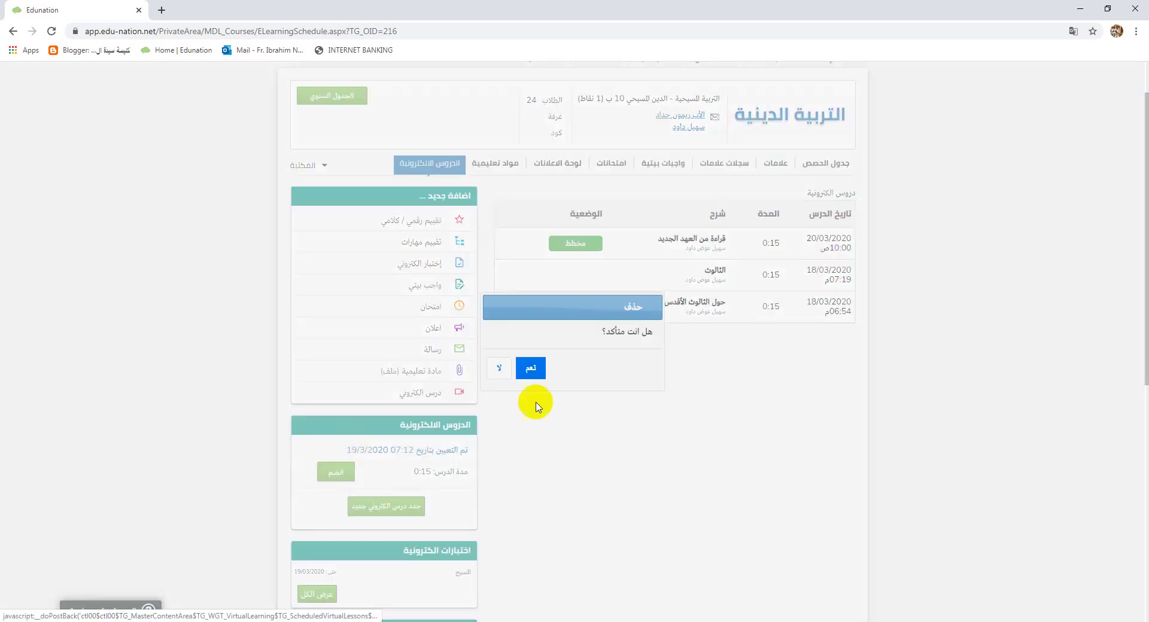
click(532, 368)
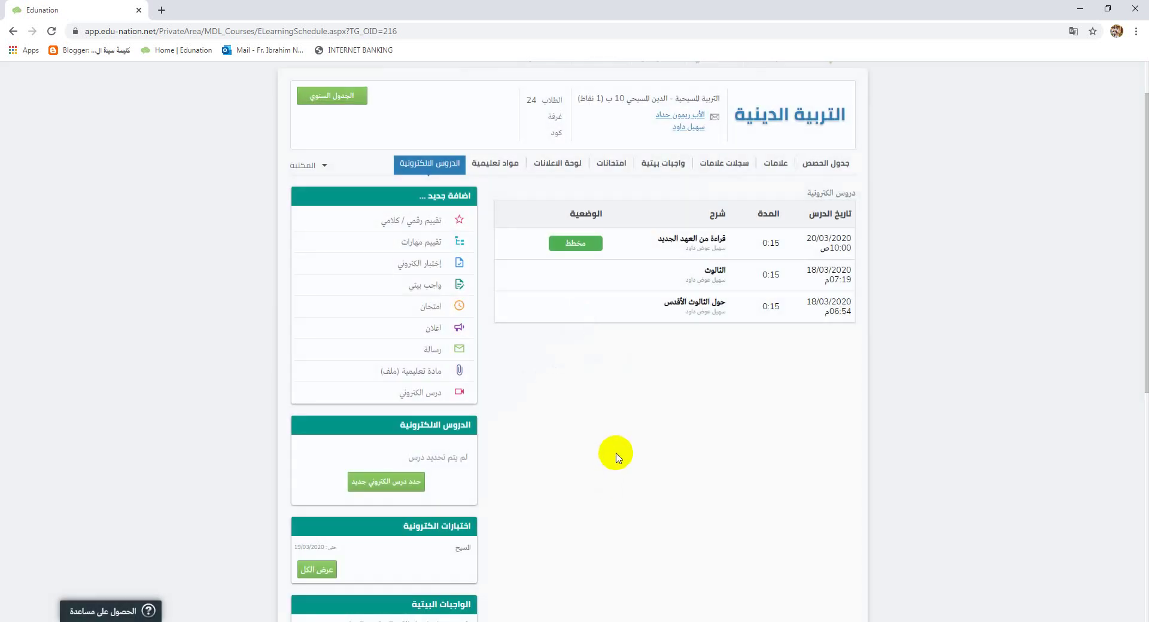
Return to the Edunation home page and look over its courses, lessons, exams and news sections
scroll(619, 398, down, 2)
scroll(619, 380, up, 3)
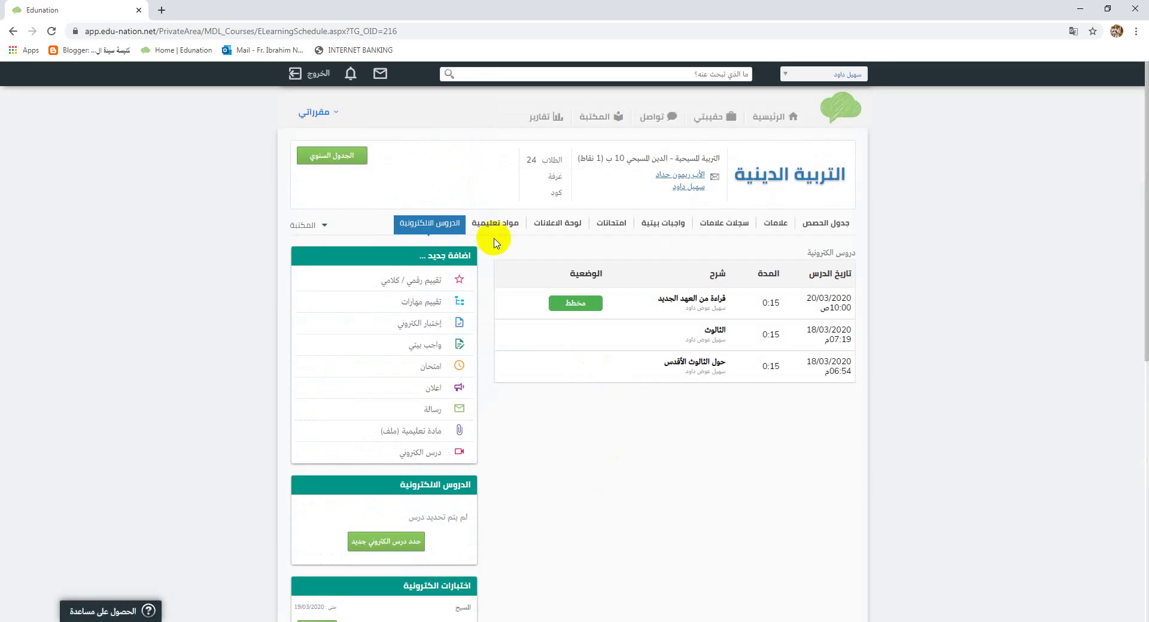
click(841, 109)
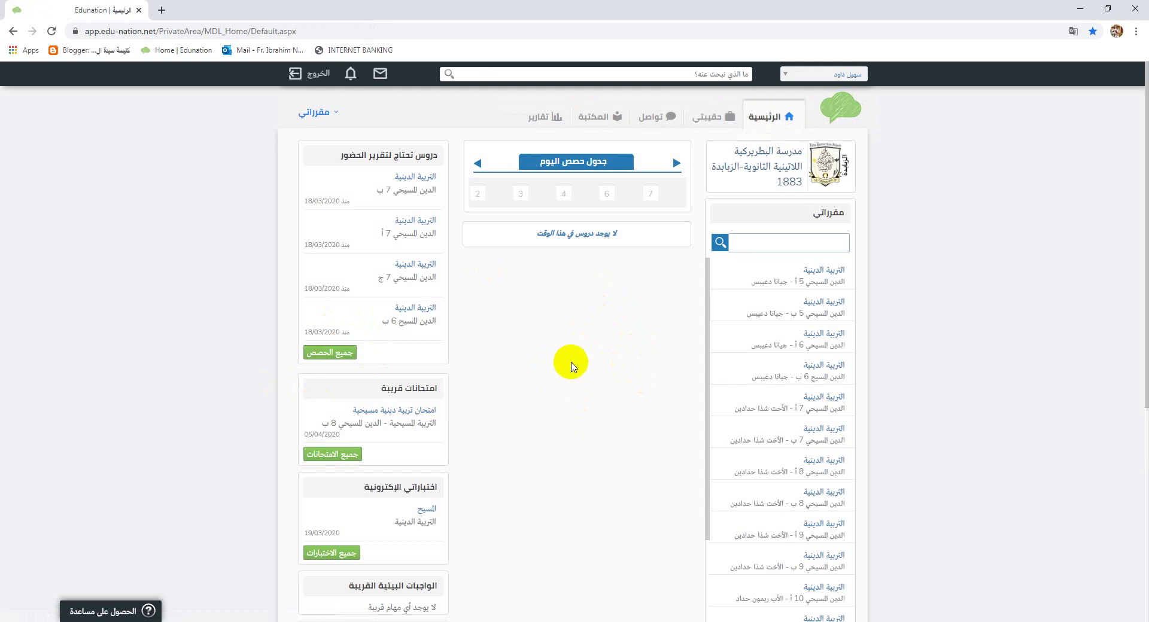
scroll(571, 367, down, 4)
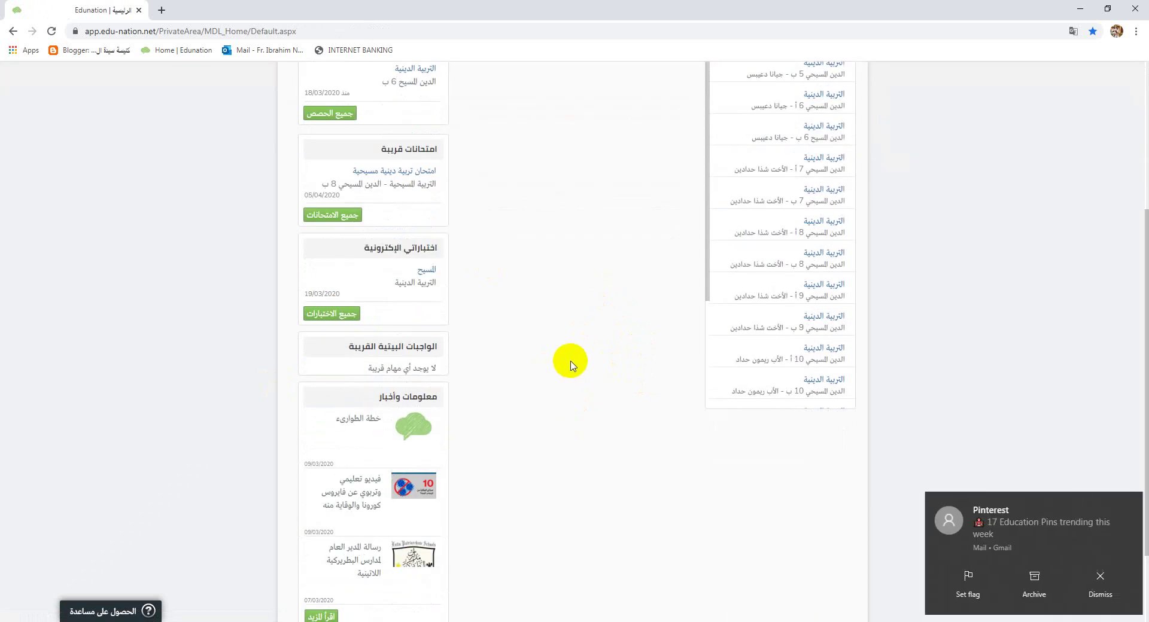
click(1117, 574)
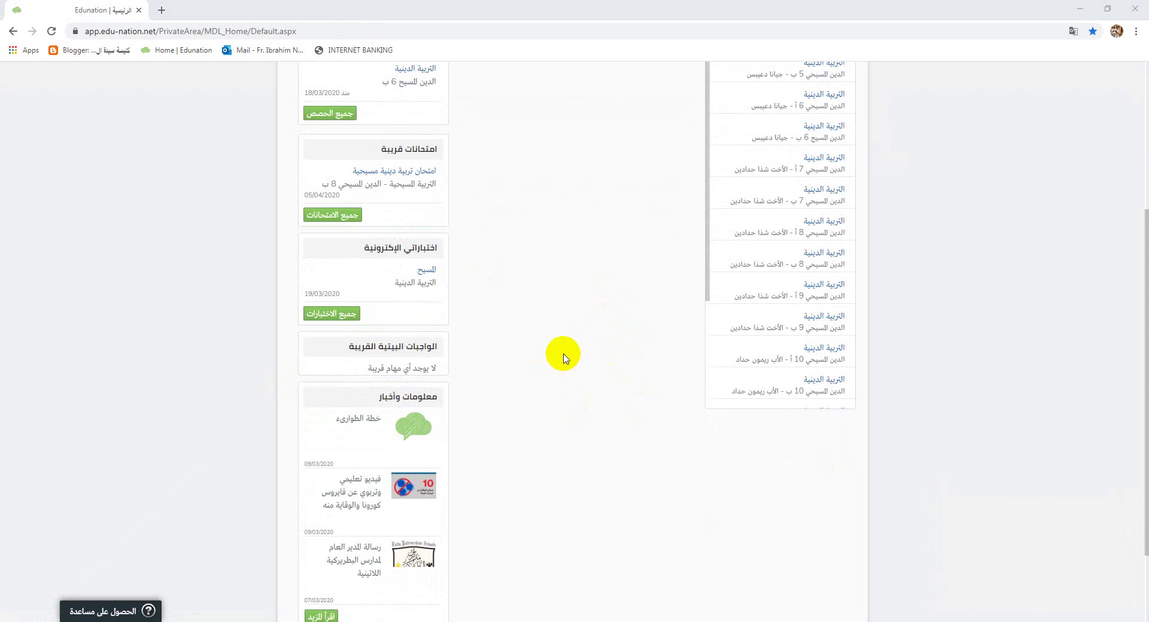
scroll(566, 359, down, 2)
scroll(563, 359, up, 6)
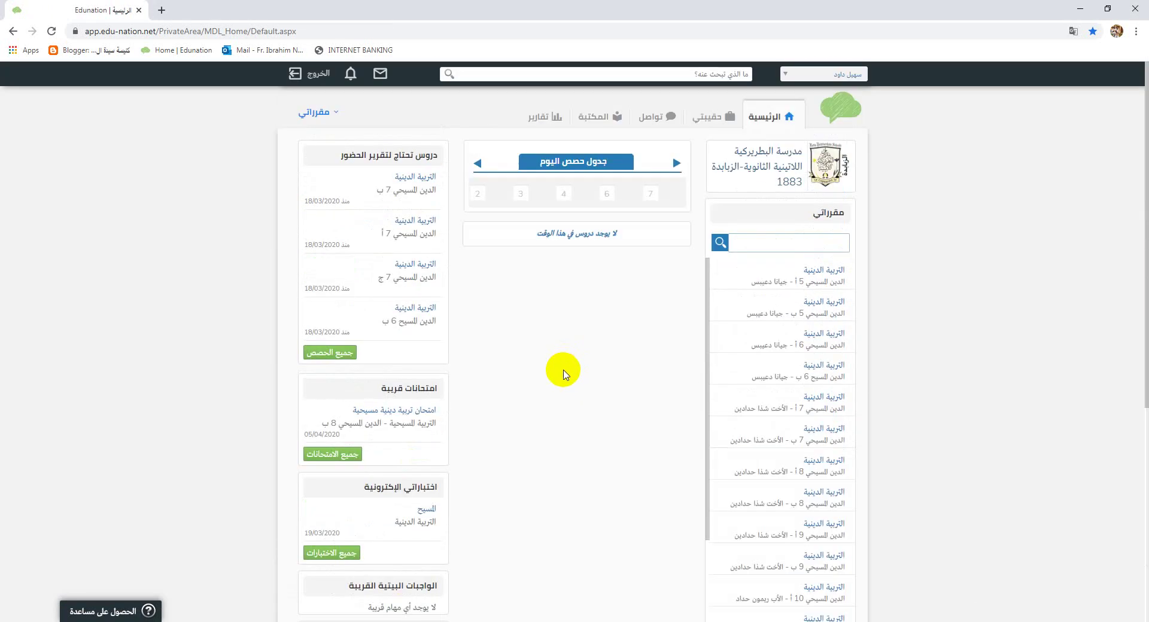
click(840, 107)
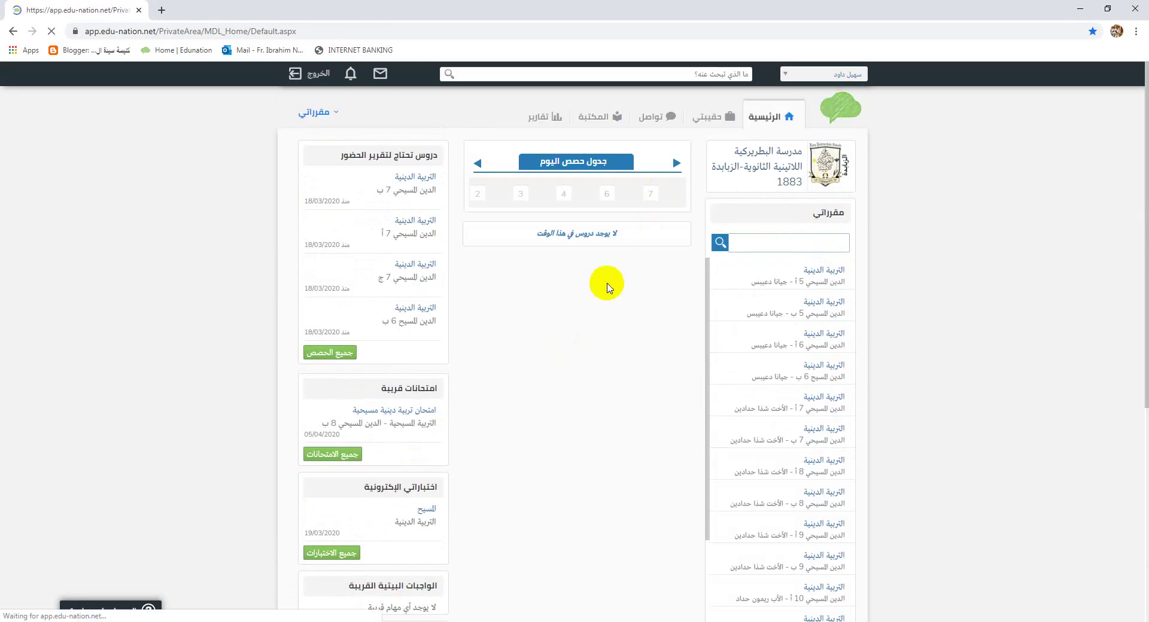